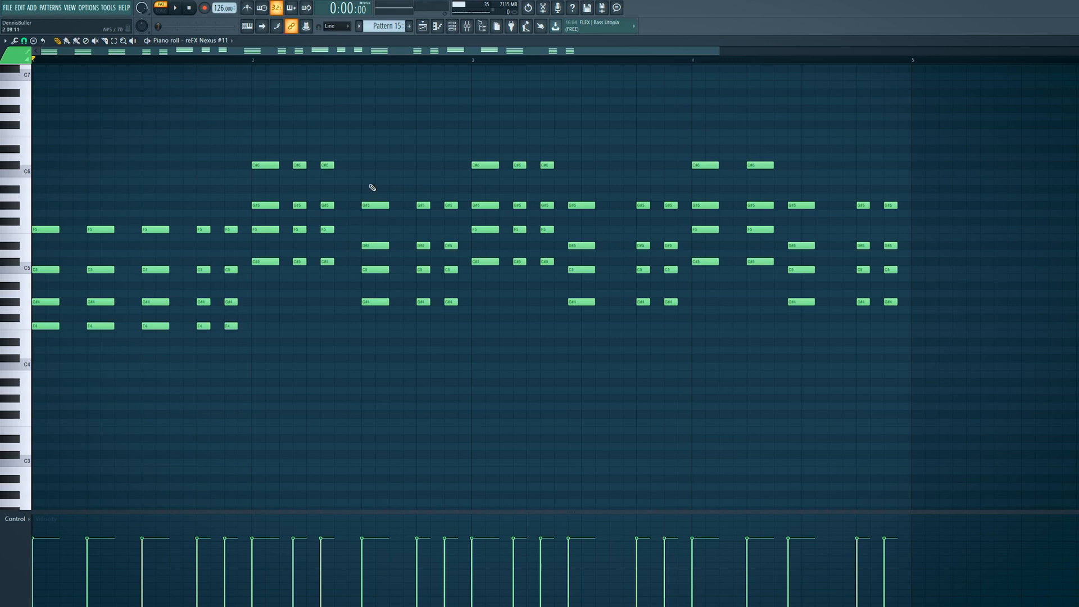
# Step: Move the second chord of bar 2 slightly earlier in Pattern 15's piano roll
pyautogui.moveTo(375, 307); pyautogui.dragTo(358, 302)
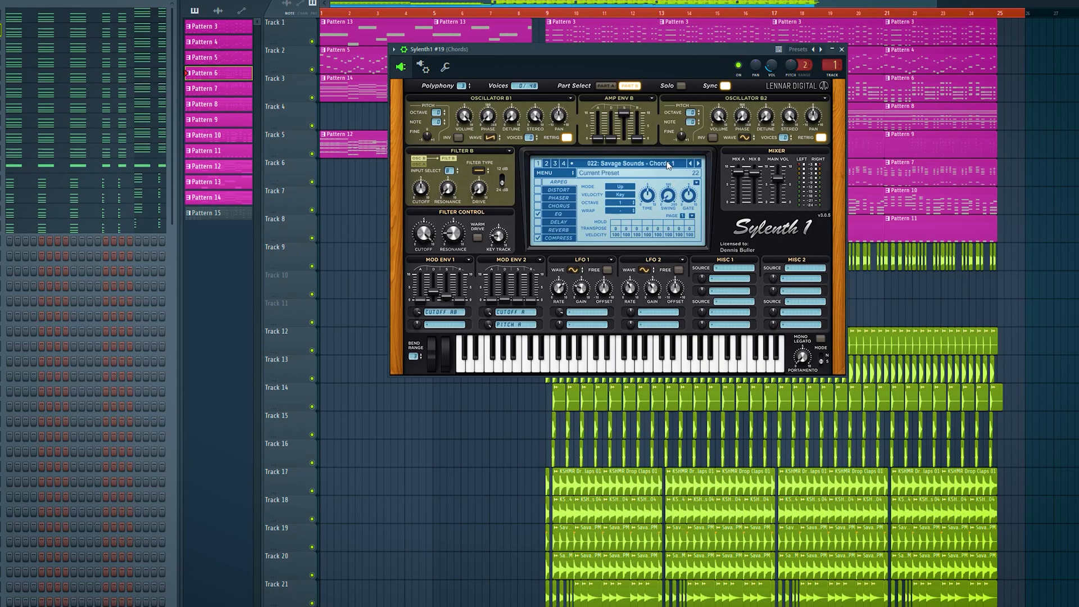
# Step: Check the Sylenth1 presets on the chord layers and play back Pattern 6
pyautogui.click(668, 164)
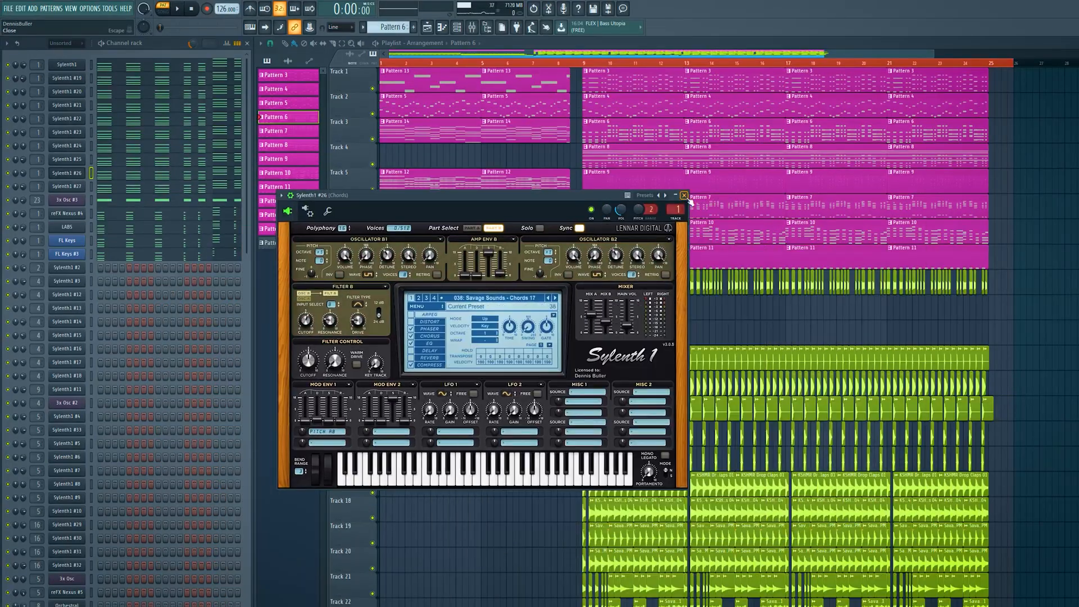
pyautogui.click(684, 195)
pyautogui.press('space')
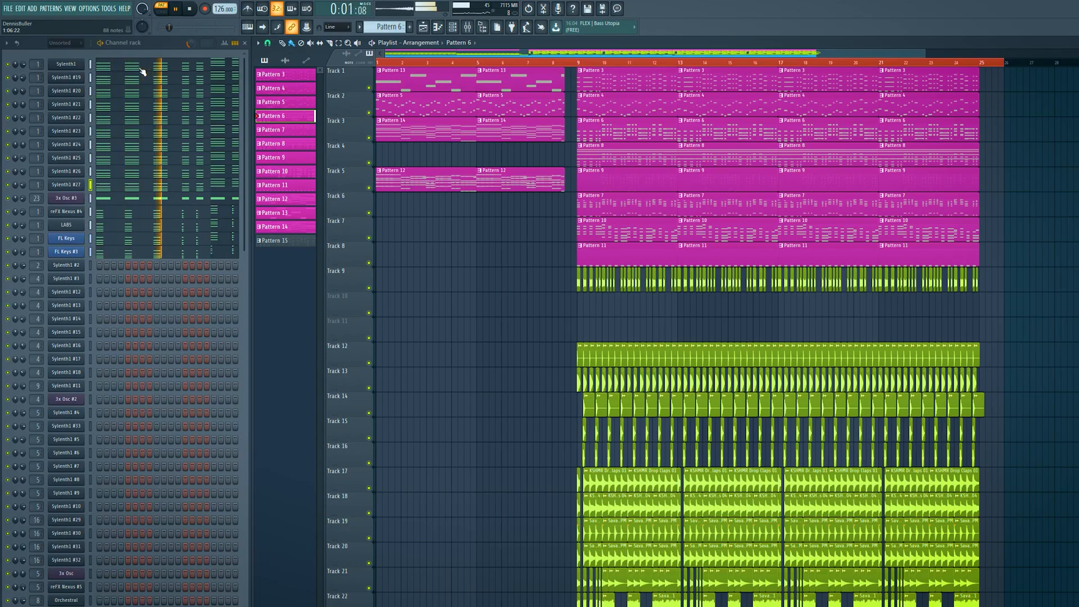
pyautogui.click(141, 69)
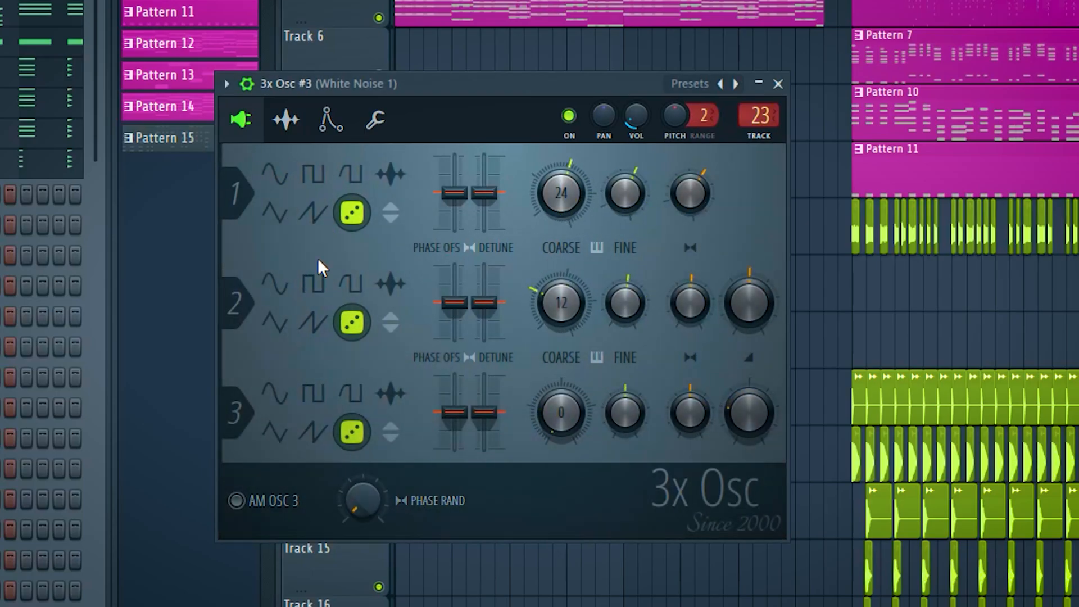
# Step: Inspect the 3x Osc #3, reFX Nexus #4 and LABS chord layers, plus Kickstart on the Chords mixer track
pyautogui.click(780, 85)
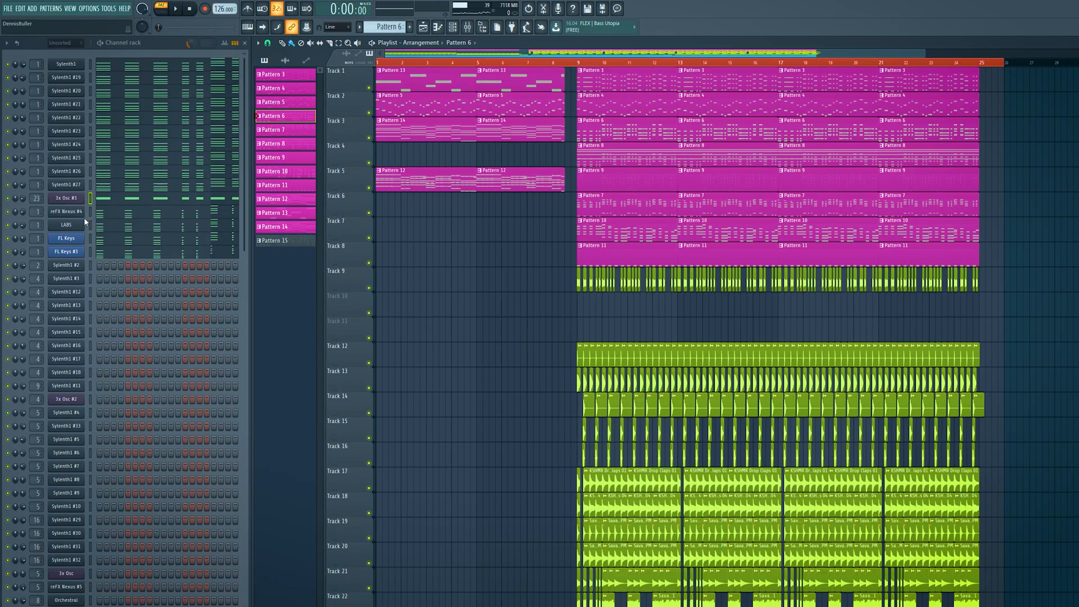
pyautogui.click(77, 213)
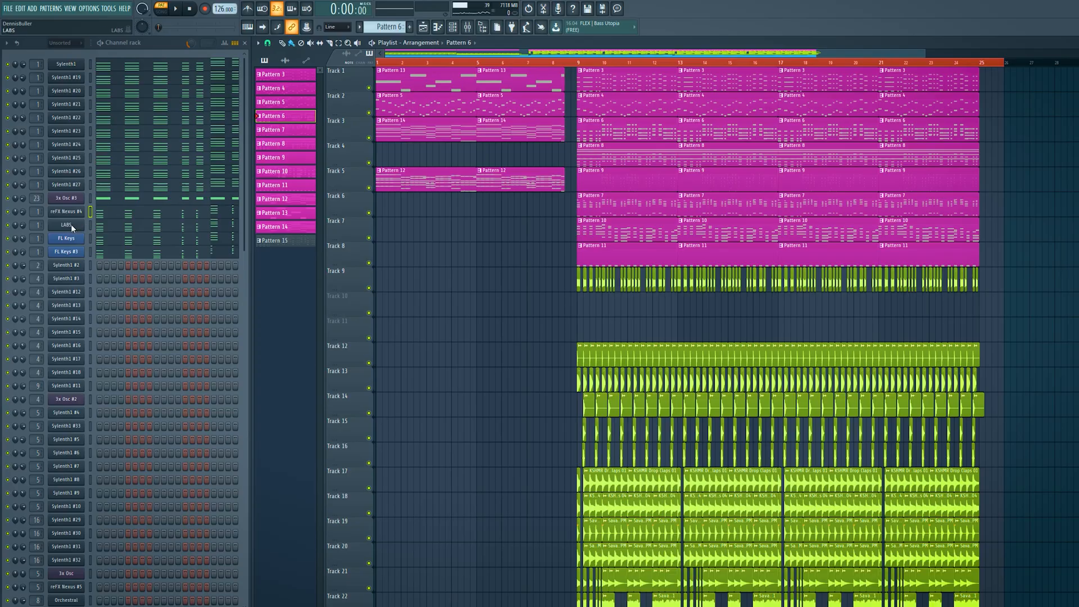
pyautogui.click(72, 225)
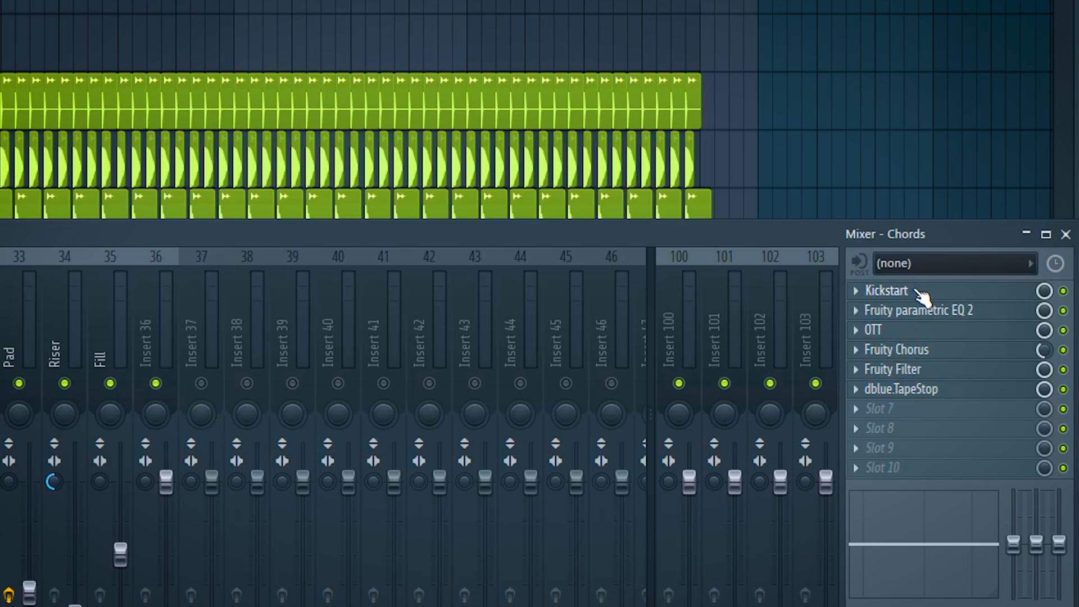
pyautogui.click(917, 291)
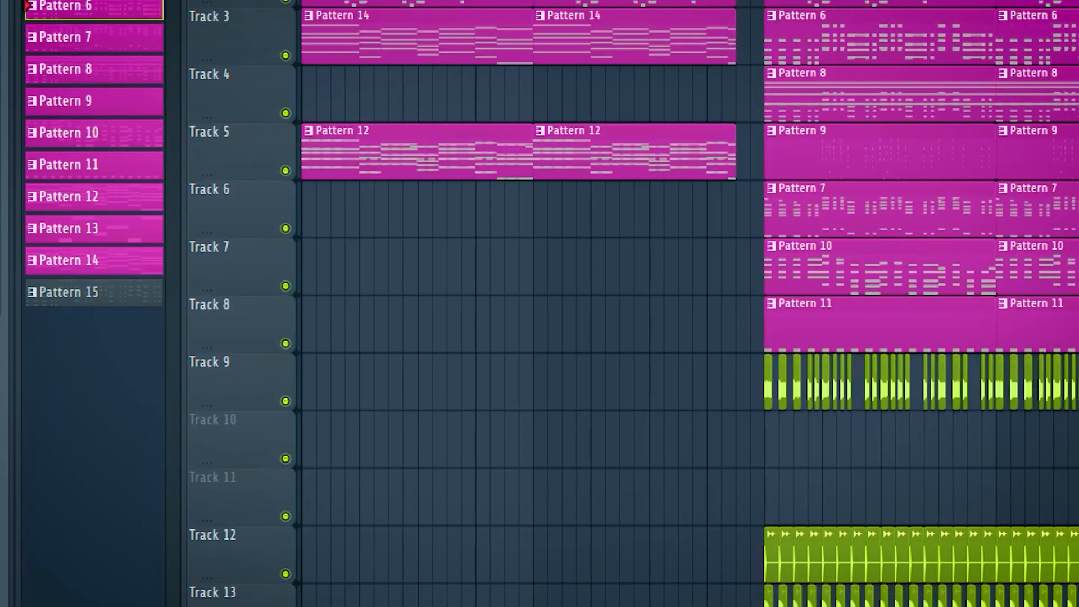
pyautogui.moveTo(658, 78); pyautogui.dragTo(696, 66)
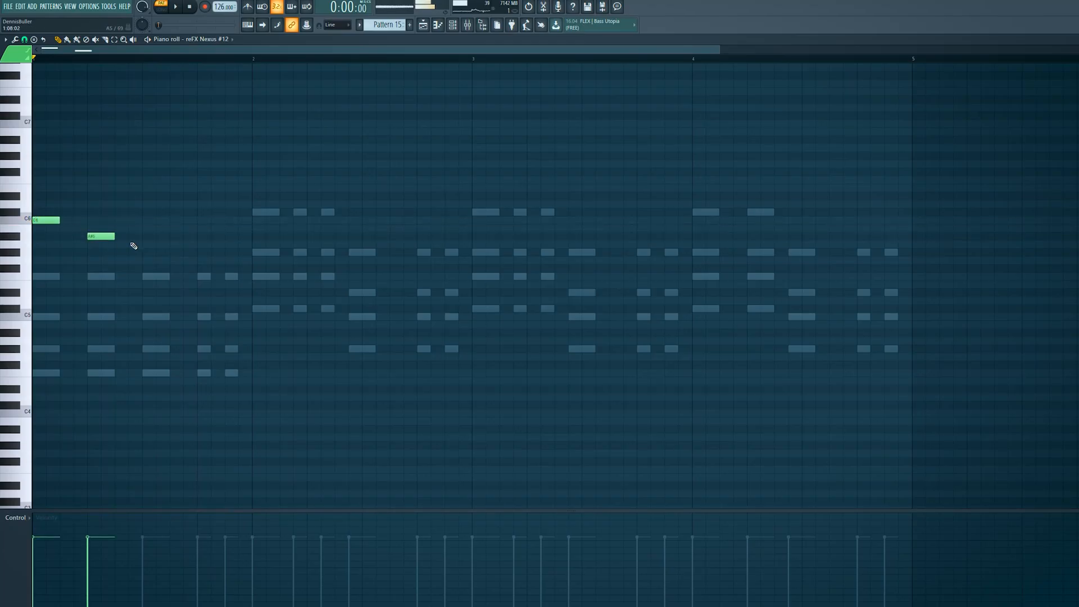
# Step: Write the lead melody through bar 2: G#5, F5, D#5 to finish bar 1, then a lengthened F5, G#5, A#5, G#5, F5, D#5
pyautogui.click(150, 253)
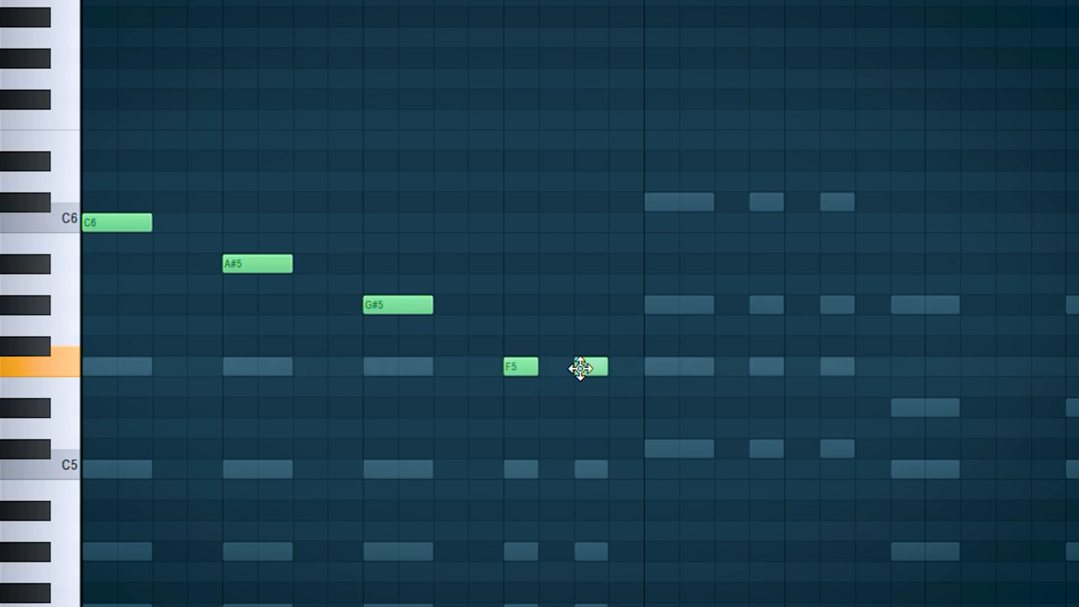
pyautogui.press('space')
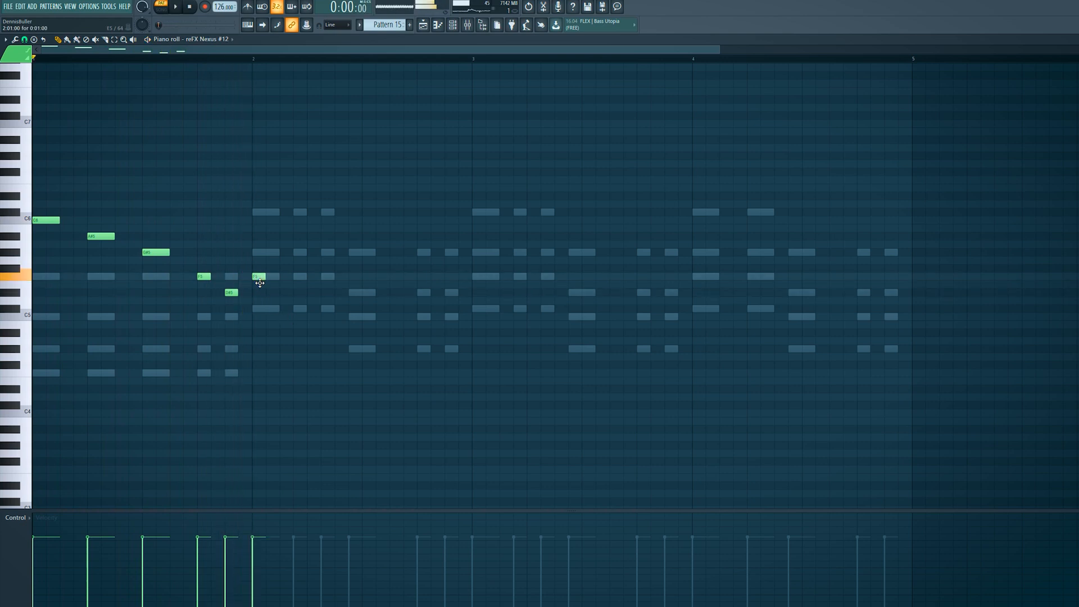
pyautogui.moveTo(266, 277); pyautogui.dragTo(278, 279)
pyautogui.press('space')
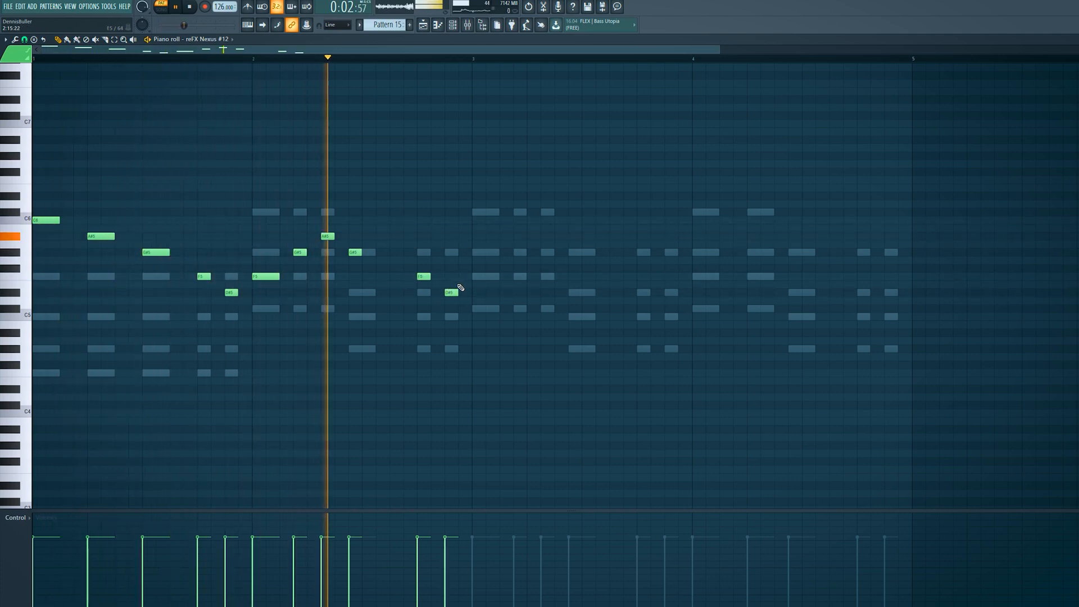
# Step: Duplicate the bar 2 melody notes into bar 3
pyautogui.moveTo(474, 254); pyautogui.dragTo(428, 252)
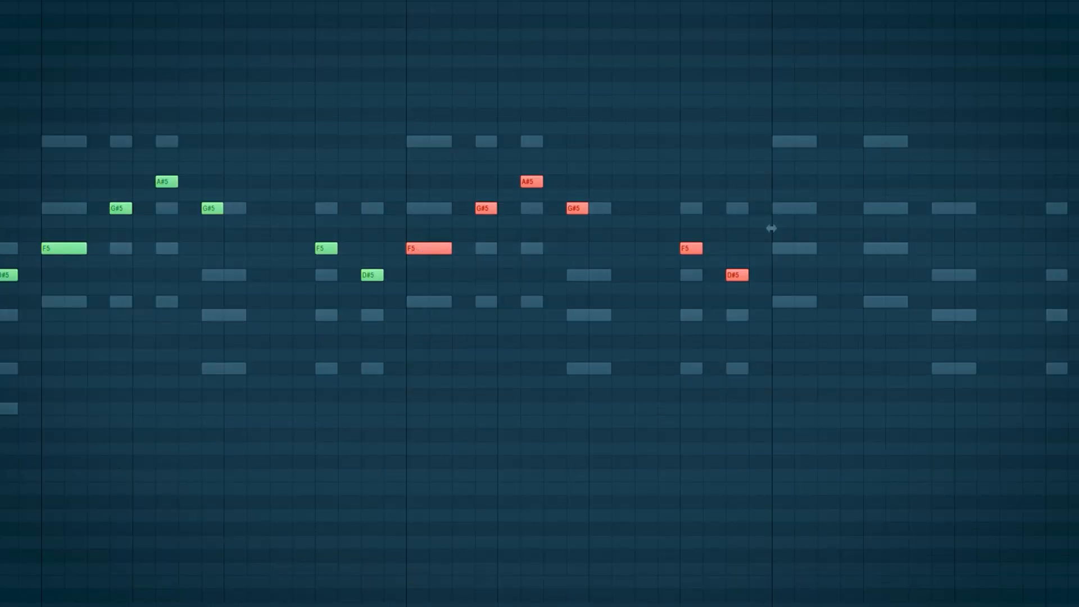
pyautogui.press('space')
pyautogui.click(590, 394)
# Step: Raise bar 3's last note to G#5, continue bar 4 with A#5, C6 and G#5, and play the melody
pyautogui.moveTo(372, 275); pyautogui.dragTo(374, 219)
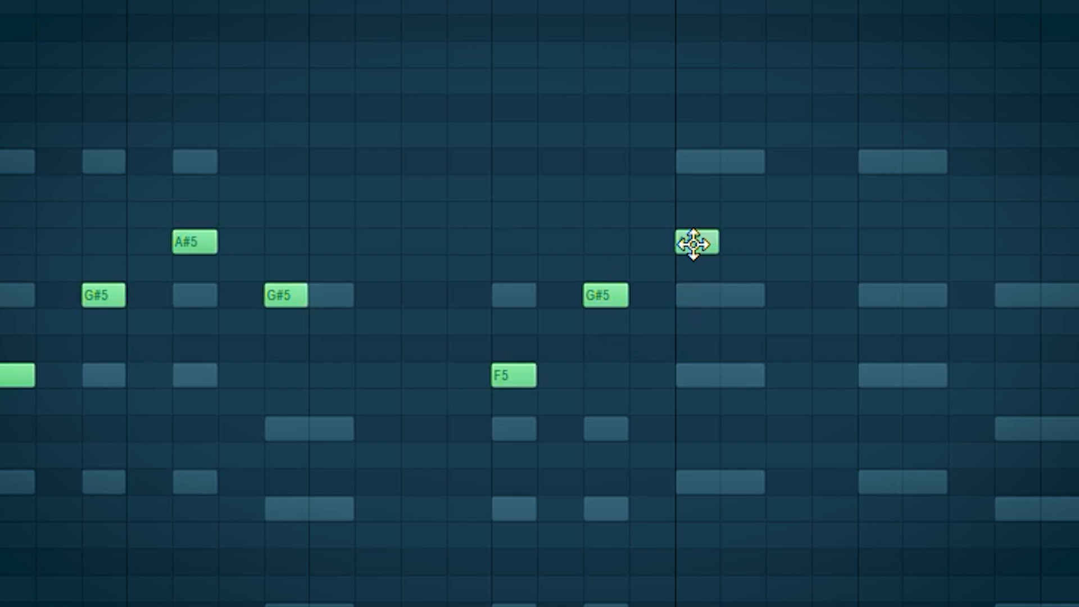
pyautogui.moveTo(852, 179); pyautogui.dragTo(897, 182)
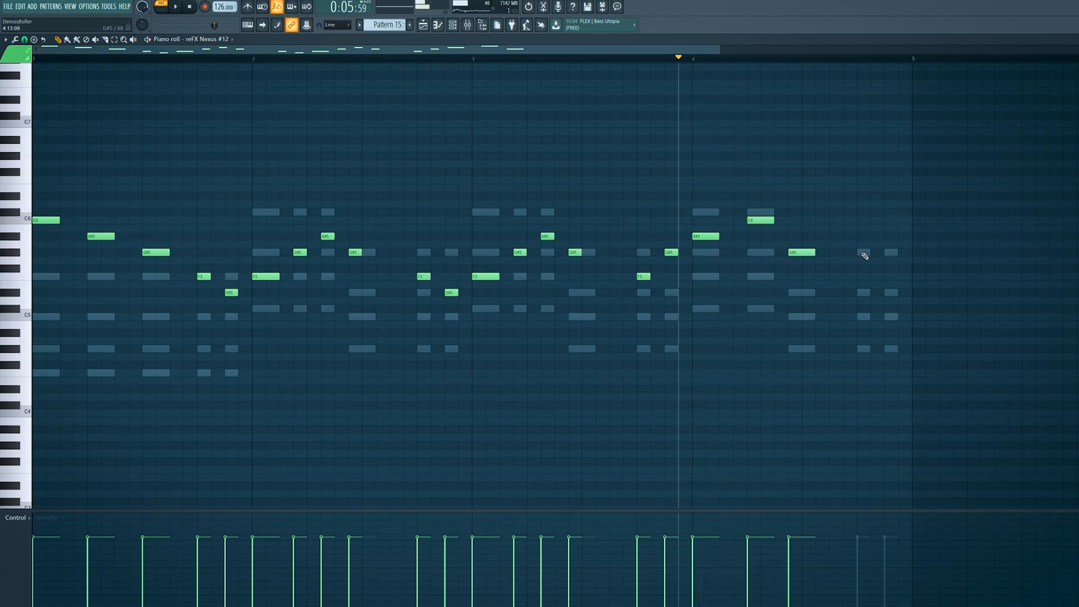
pyautogui.press('space')
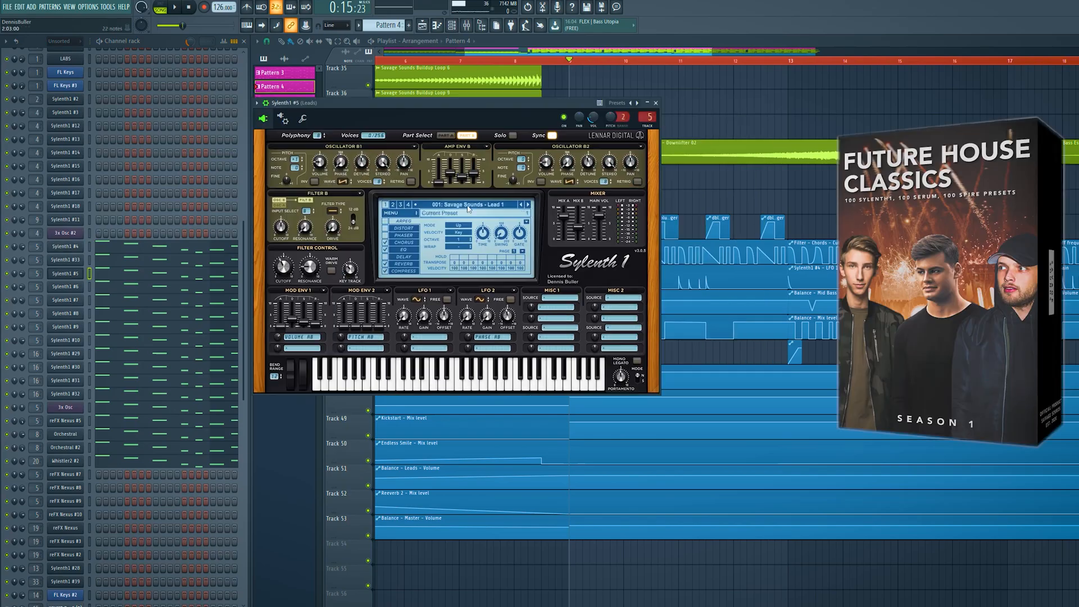
# Step: Look through the lead layers on channels Sylenth1 #6 to #10
pyautogui.click(65, 286)
pyautogui.click(65, 300)
pyautogui.click(65, 314)
pyautogui.click(65, 327)
pyautogui.click(65, 340)
# Step: Examine the pluck layers Sylenth1 #29 to #32, keeping preset Savage Sounds - Pluck 20 on #29
pyautogui.click(66, 354)
pyautogui.click(538, 275)
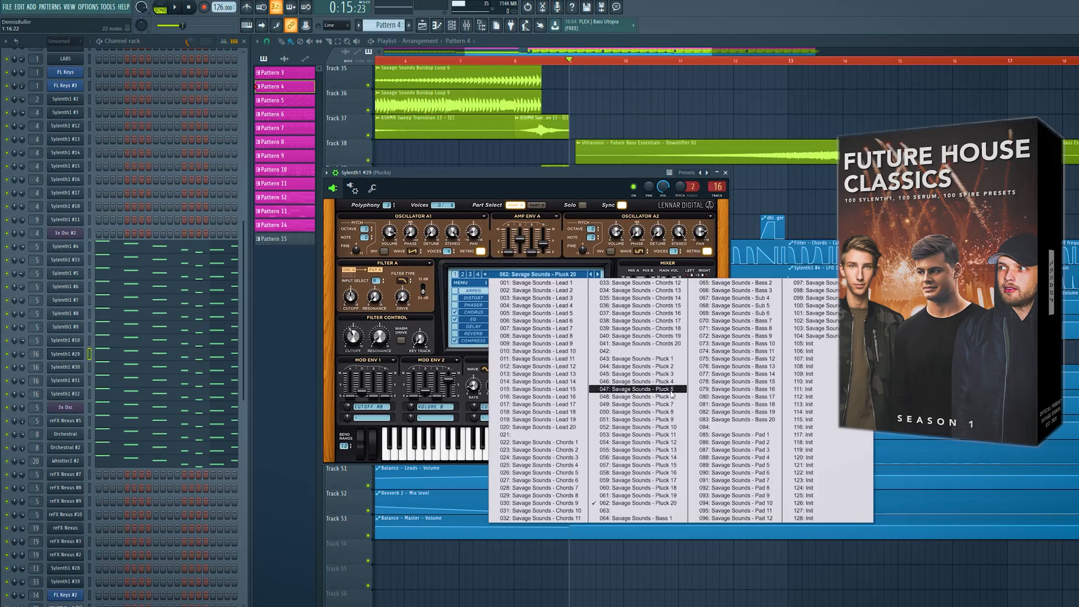
pyautogui.click(635, 504)
pyautogui.click(65, 367)
pyautogui.click(65, 381)
pyautogui.click(65, 394)
pyautogui.click(65, 393)
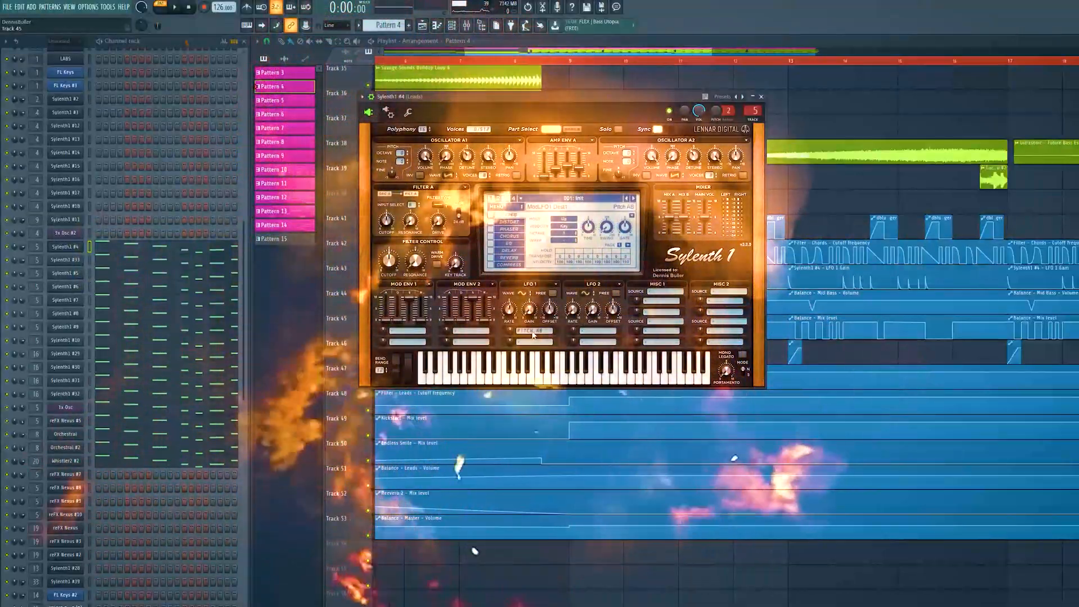
# Step: Assign LFO 1's first destination in Sylenth1 #4 to Pitch AB and play the drop with its LFO 1 gain automation
pyautogui.click(532, 331)
pyautogui.click(542, 391)
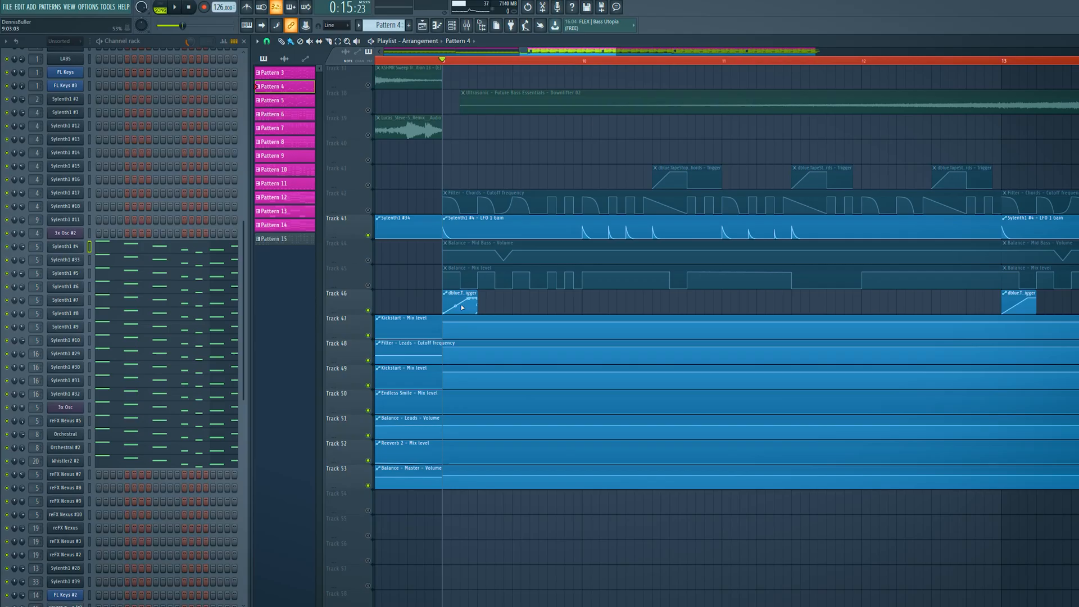
pyautogui.press('space')
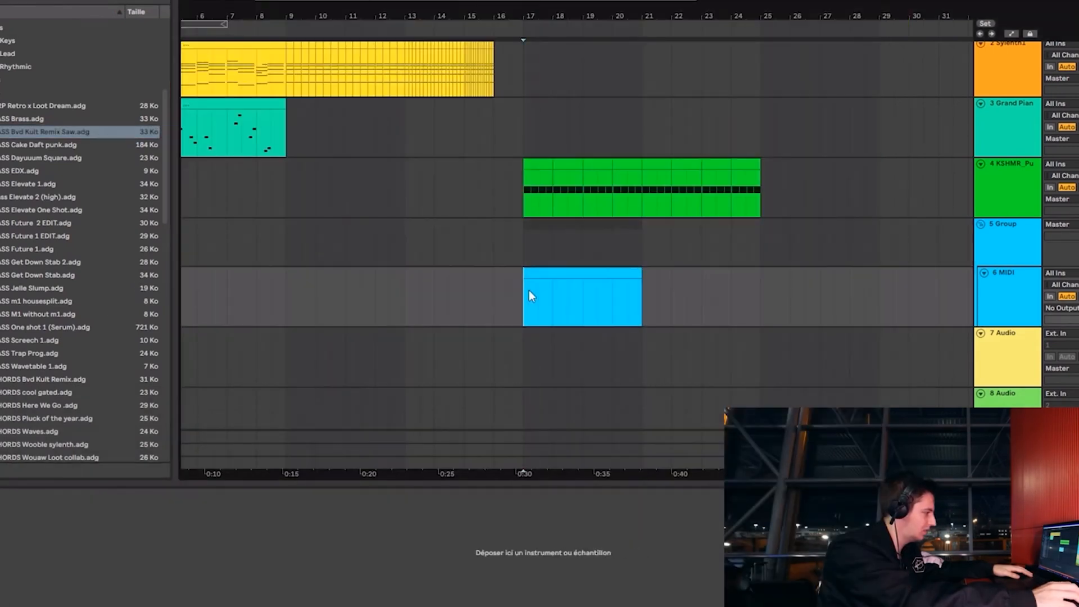
# Step: In Ableton Live, load the Bvd Kult Remix Saw.adg bass preset onto the 6 MIDI track
pyautogui.moveTo(34, 130); pyautogui.dragTo(39, 183)
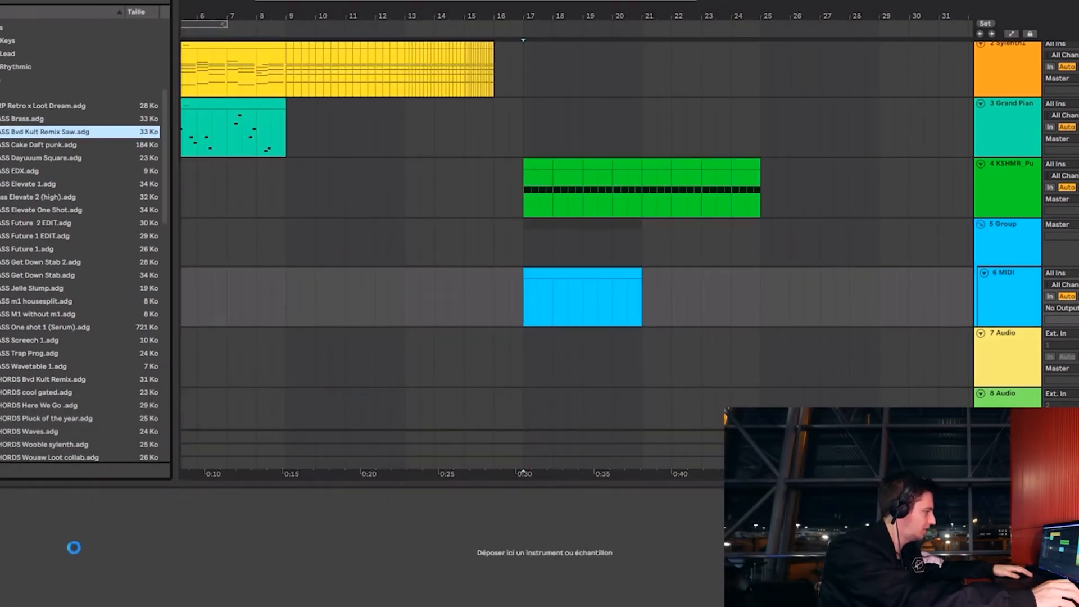
# Step: Back in FL Studio, inspect the mid bass layers, including Sylenth1 #13's preset Savage Sounds - Bass 18 and 3x Osc #2, and play Pattern 3
pyautogui.click(479, 206)
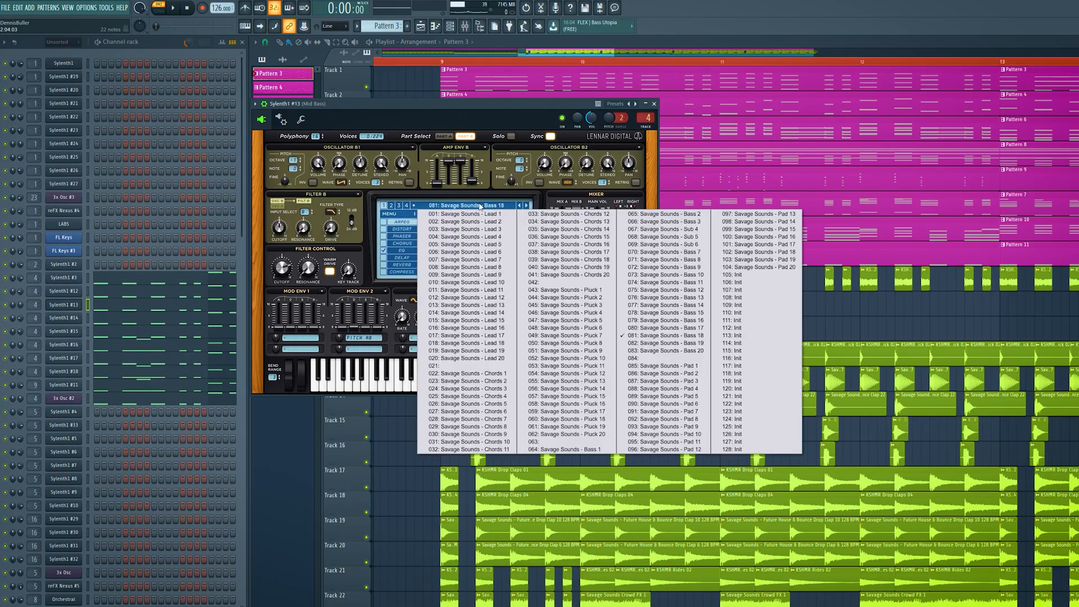
pyautogui.click(662, 335)
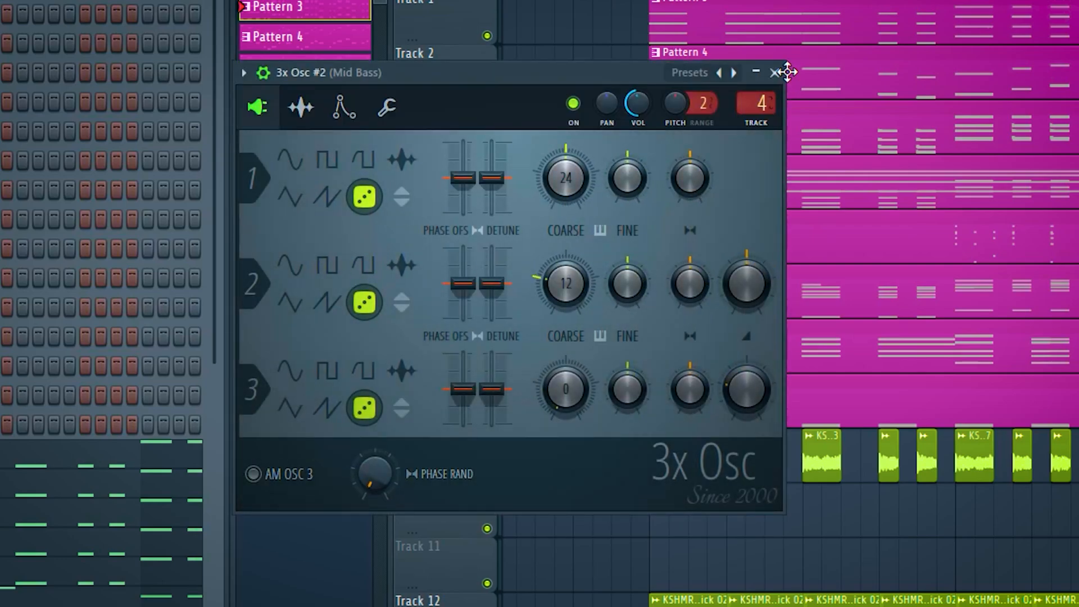
pyautogui.click(774, 72)
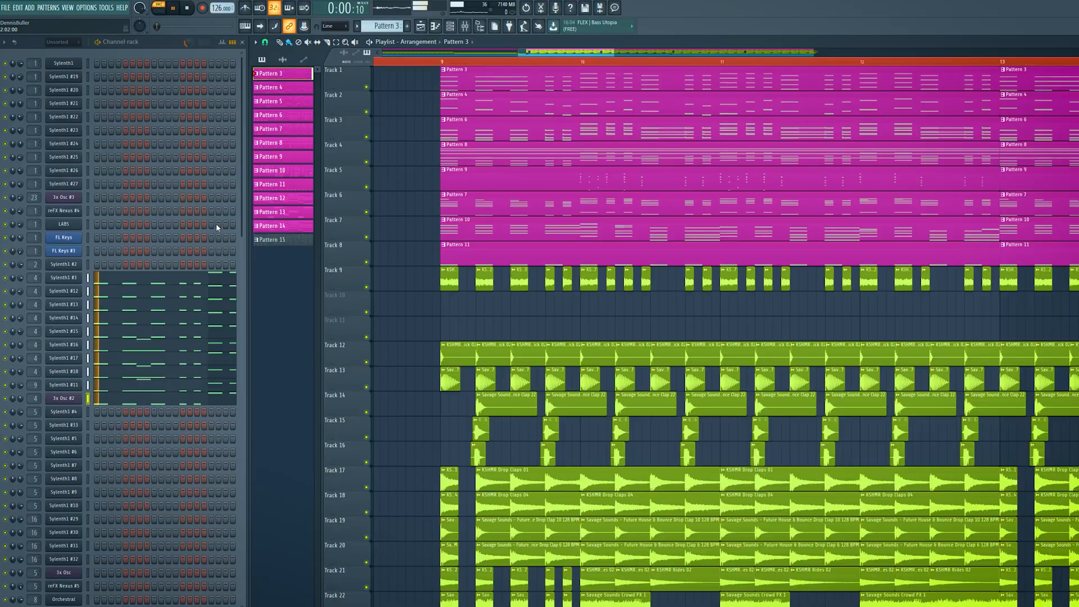
pyautogui.click(187, 284)
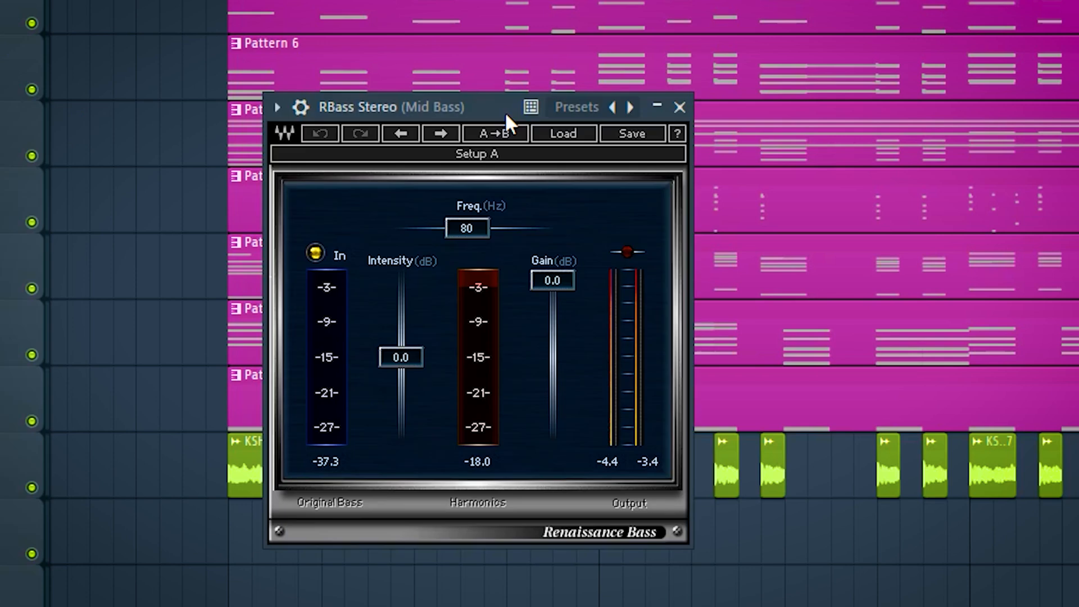
# Step: Review RBass Stereo on the Mid Bass mixer track and enable its Fruity Blood Overdrive and Fruity Fast Dist effects
pyautogui.moveTo(505, 111); pyautogui.dragTo(567, 111)
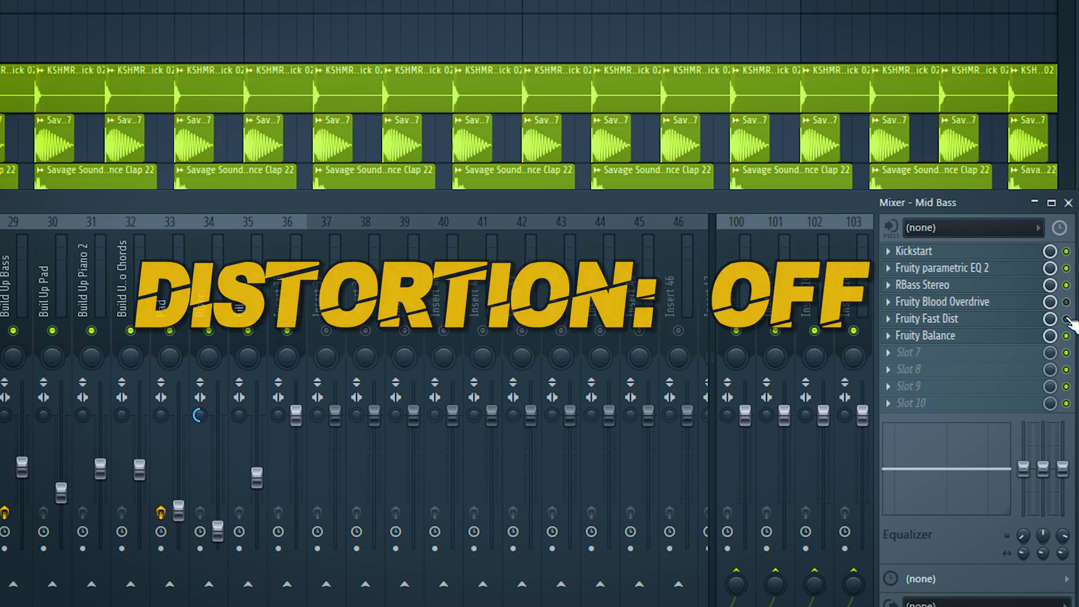
pyautogui.click(1066, 301)
pyautogui.click(1066, 318)
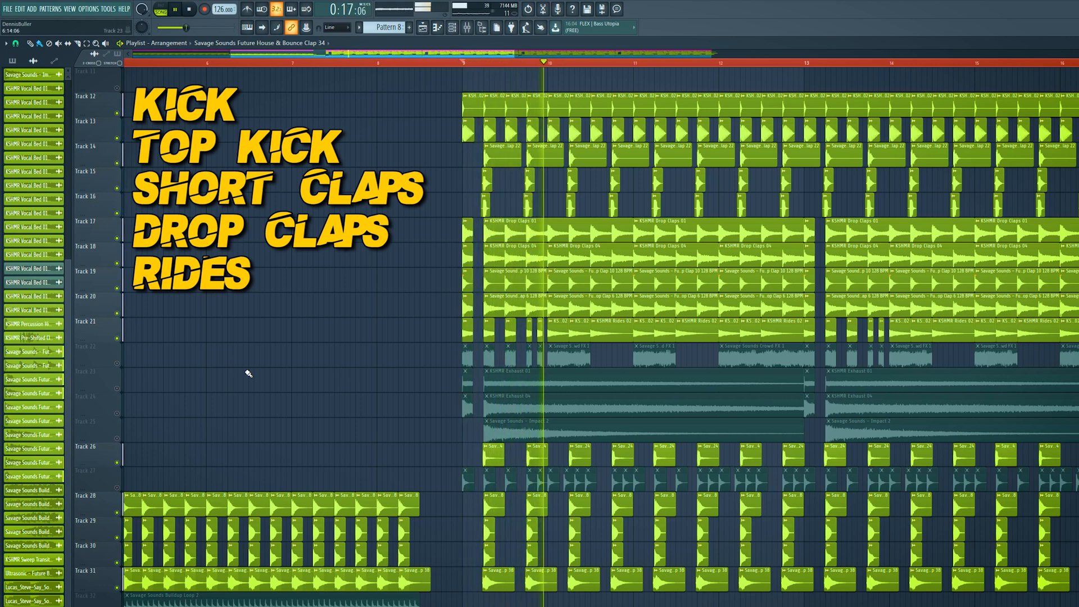
# Step: Unmute playlist tracks 22 to 25 with the crashes and play the drop drums
pyautogui.press('space')
pyautogui.moveTo(117, 363); pyautogui.dragTo(116, 438)
pyautogui.press('space')
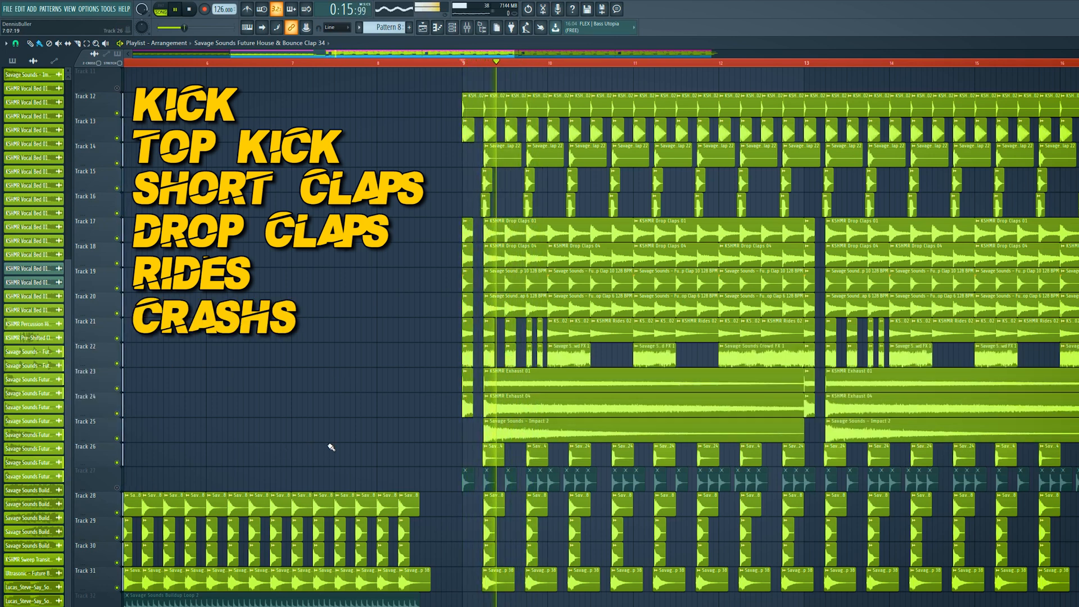
pyautogui.press('space')
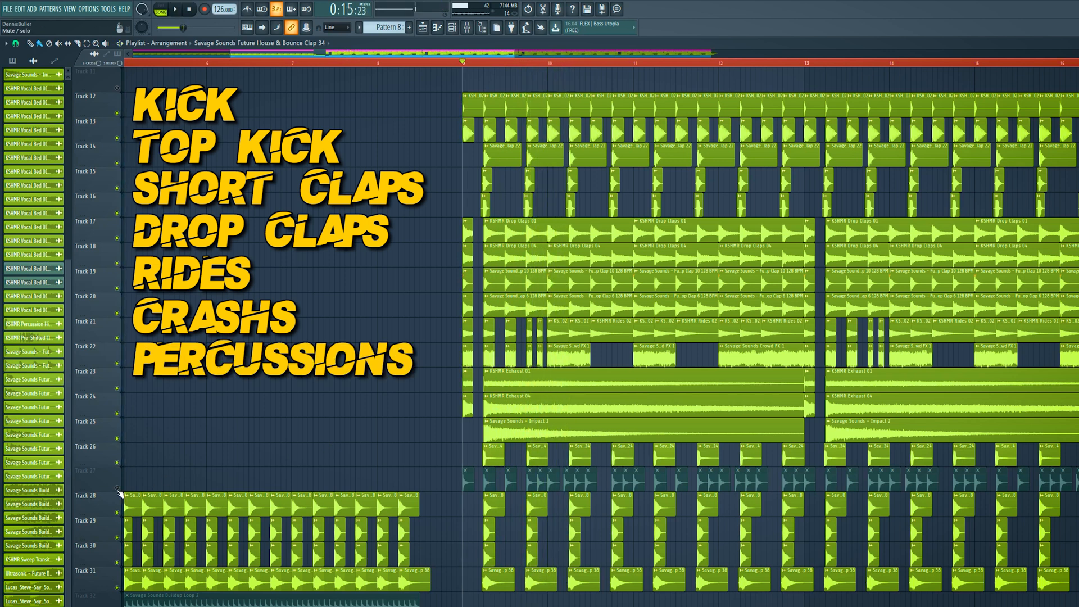
# Step: Unmute percussion track 27 and play the drop drums with it
pyautogui.click(117, 487)
pyautogui.press('space')
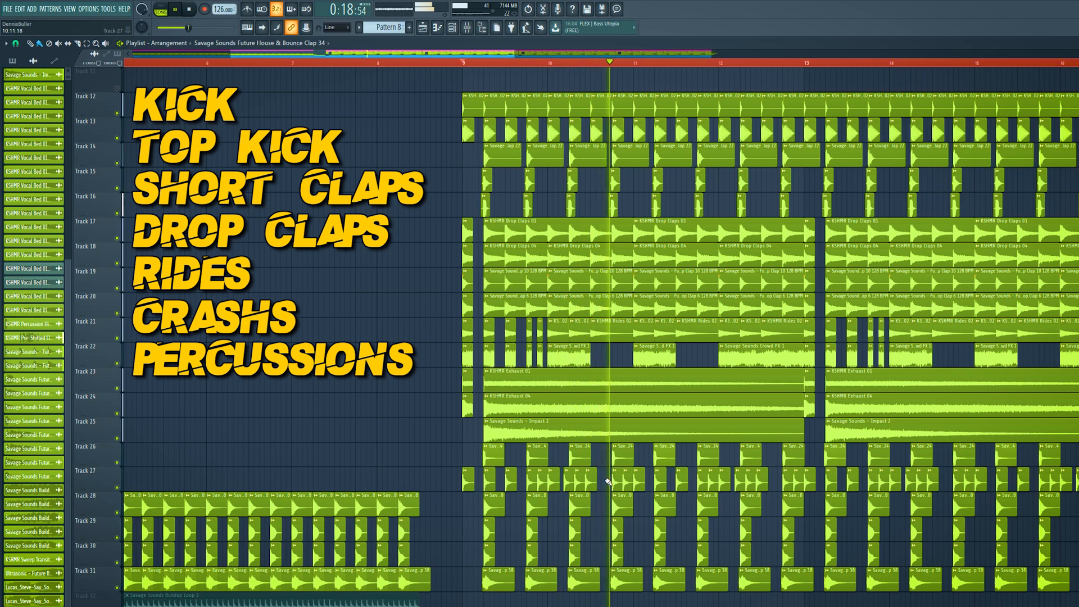
pyautogui.press('space')
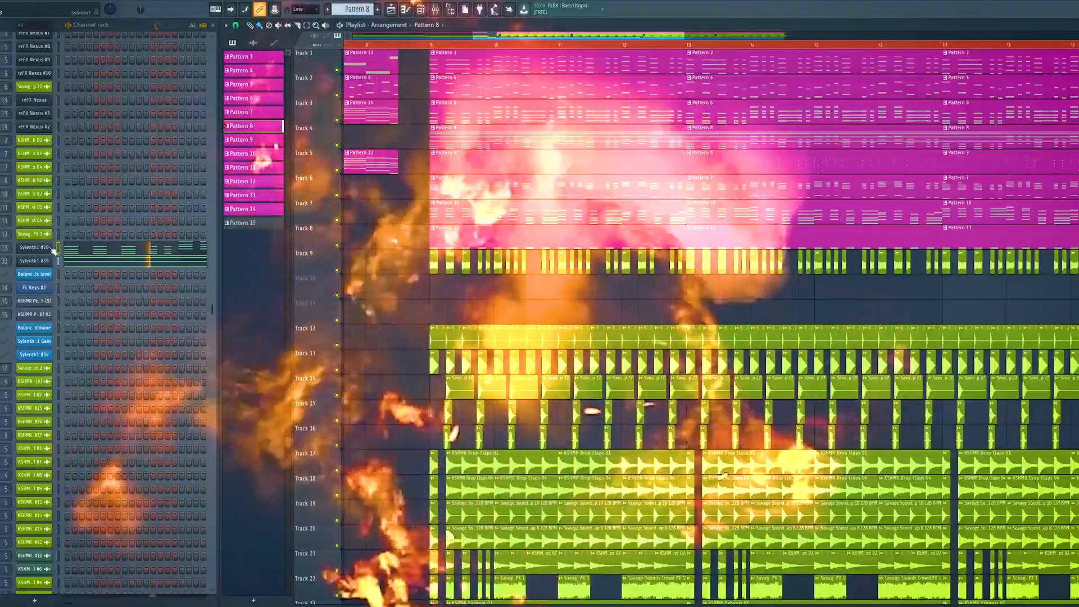
# Step: Examine the gated pad's Sylenth1 #28 preset, Savage Sounds - Pad 18, and the Sylenth1 #39 layer in Pattern 8
pyautogui.click(53, 248)
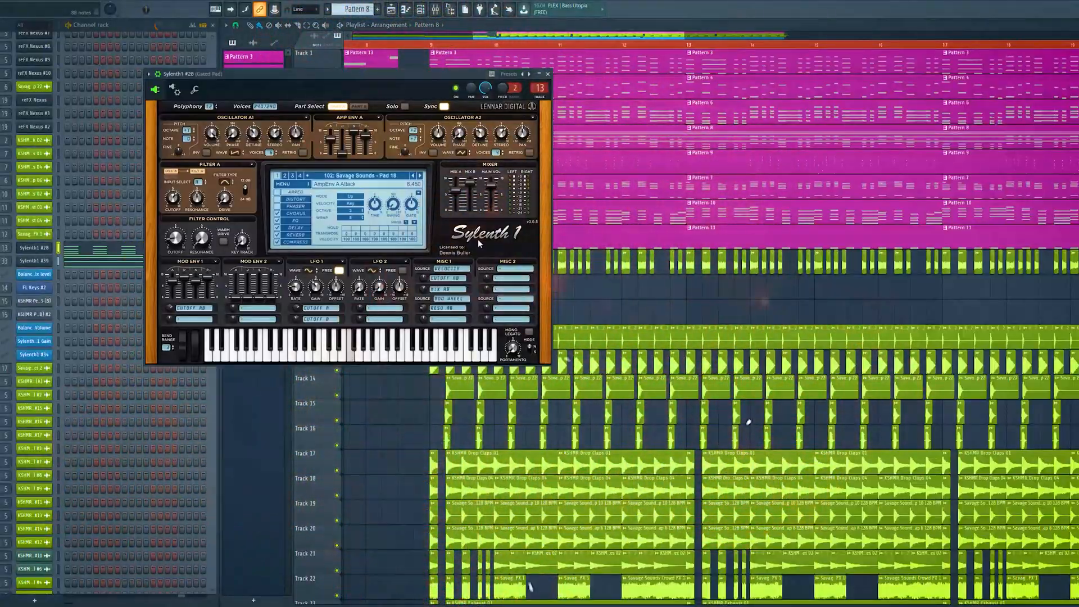
pyautogui.click(387, 178)
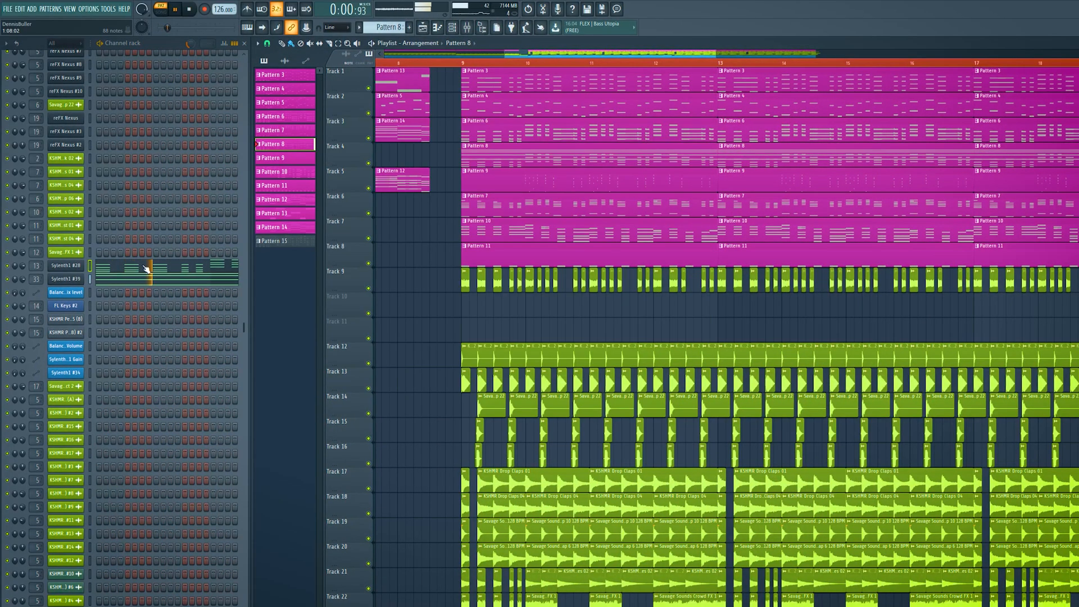
pyautogui.click(87, 266)
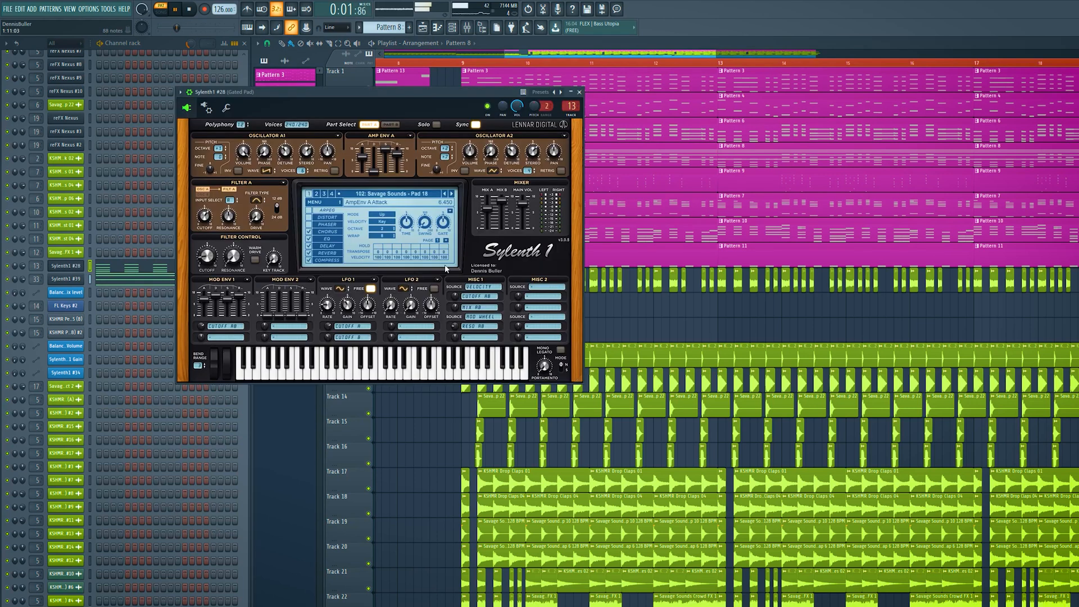
pyautogui.click(419, 195)
pyautogui.click(703, 241)
pyautogui.click(579, 92)
pyautogui.click(79, 279)
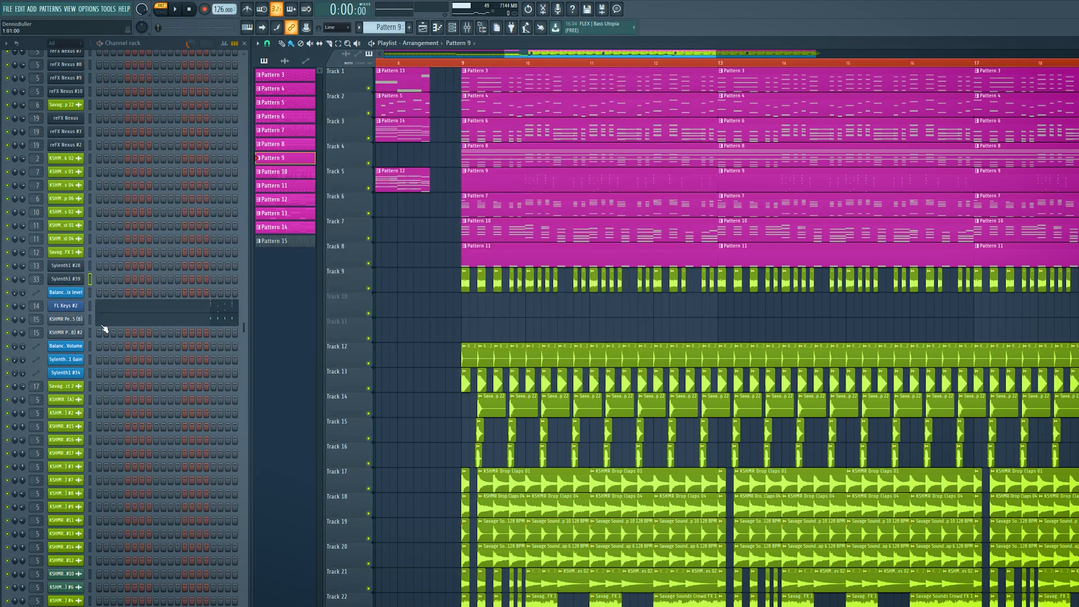
# Step: Examine the FL Keys #2 notes in Pattern 9 and the reFX Nexus melody in Pattern 7 in the piano roll
pyautogui.click(189, 312)
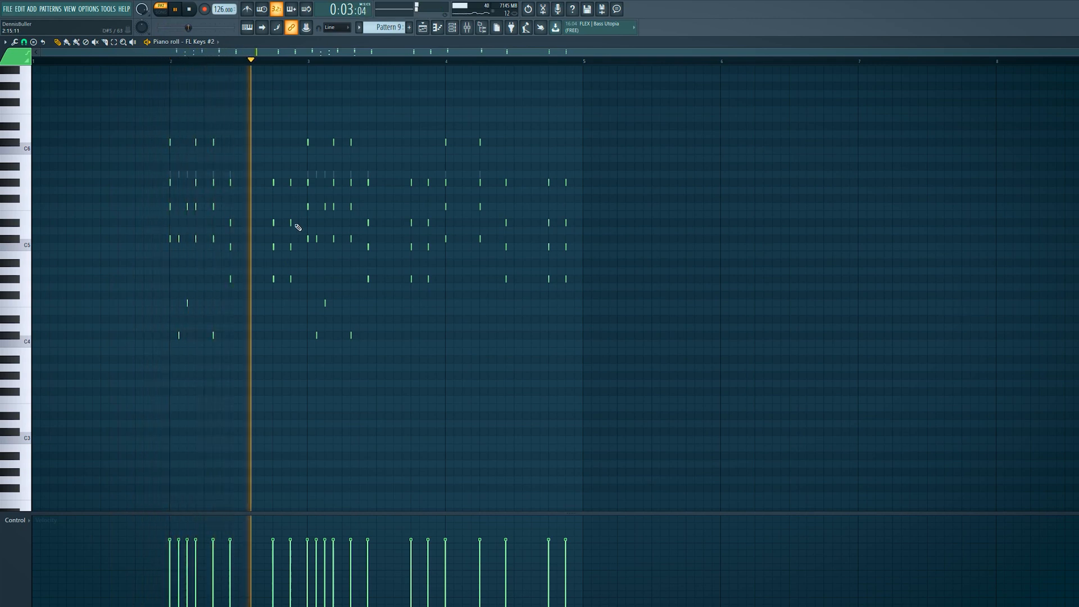
pyautogui.scroll(1, 306, 230)
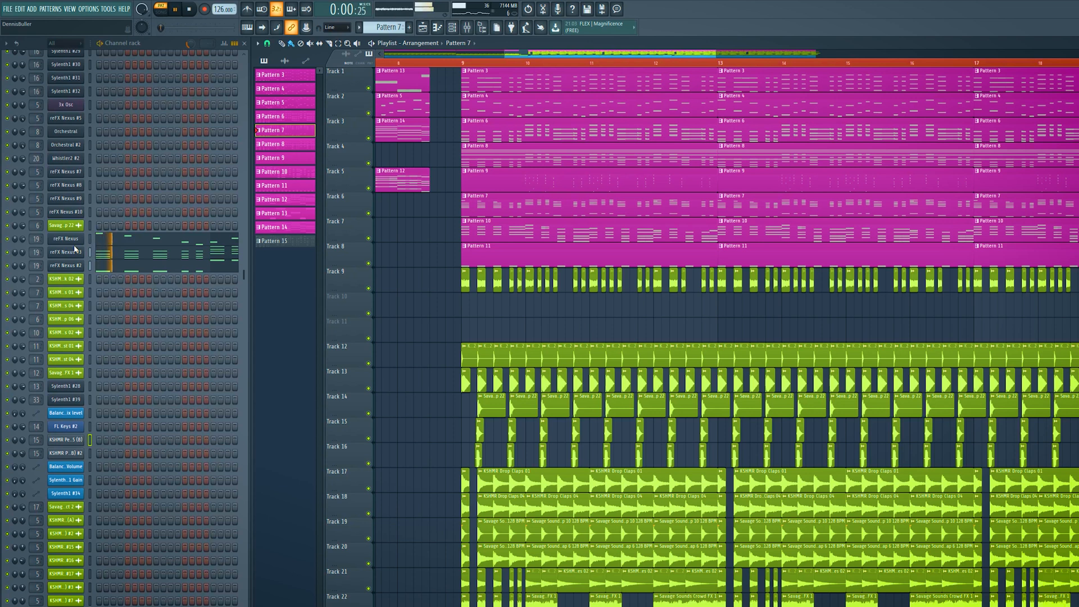
pyautogui.click(184, 243)
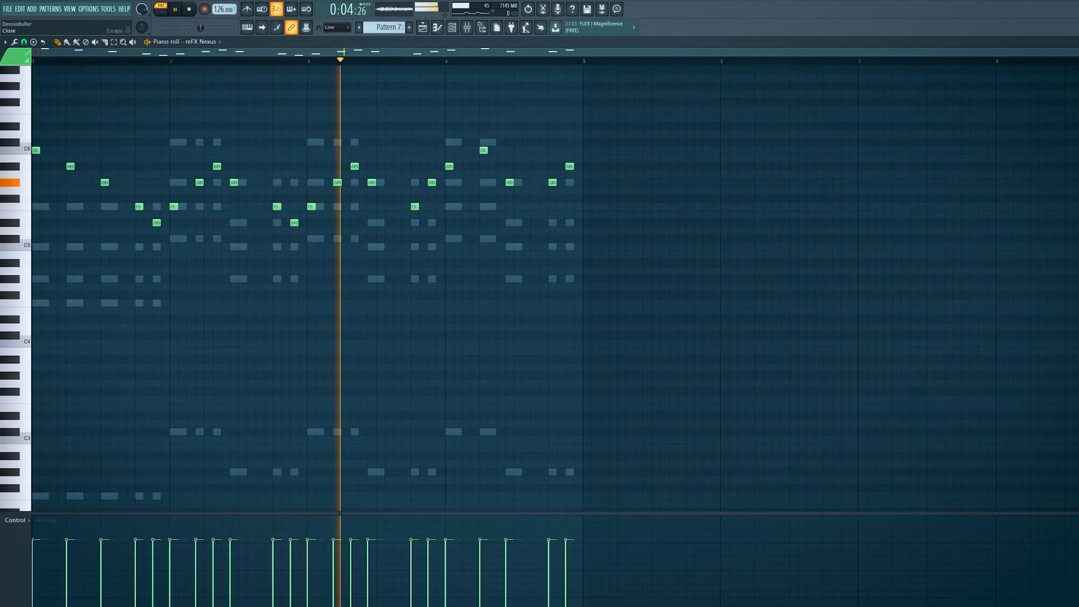
pyautogui.click(1074, 42)
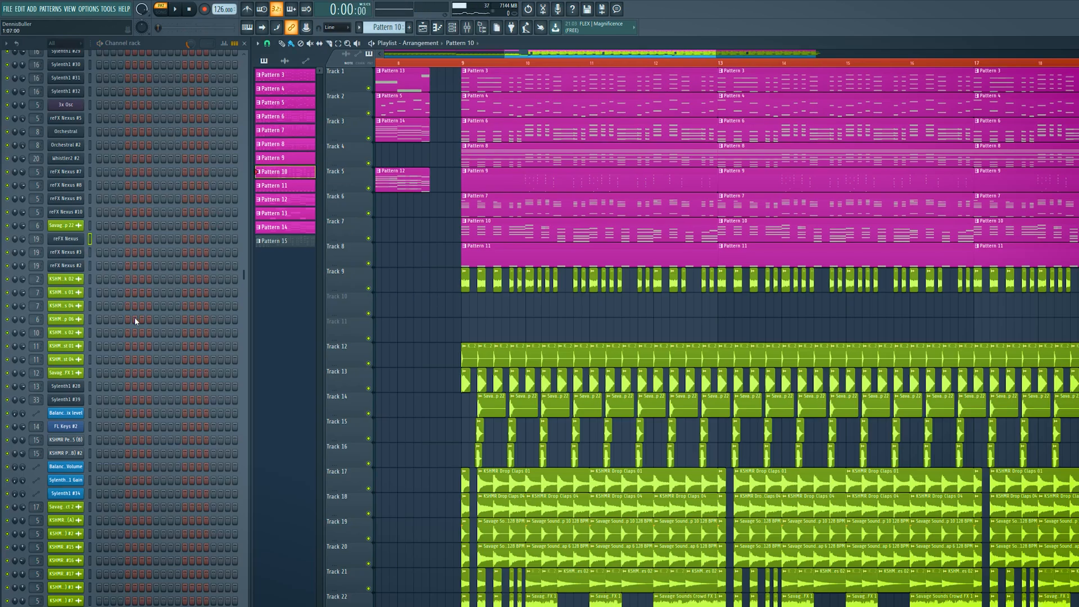
# Step: Review the layered FL Keys #4 chords in Pattern 10 and the 3x Osc #4 notes in Pattern 11
pyautogui.scroll(-12, 133, 317)
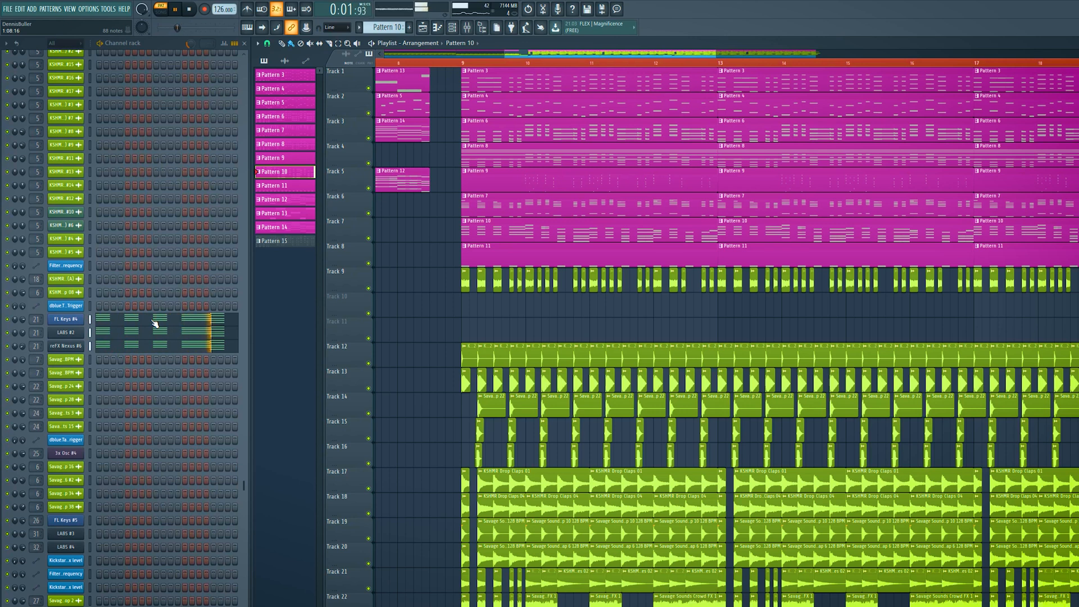
pyautogui.click(155, 325)
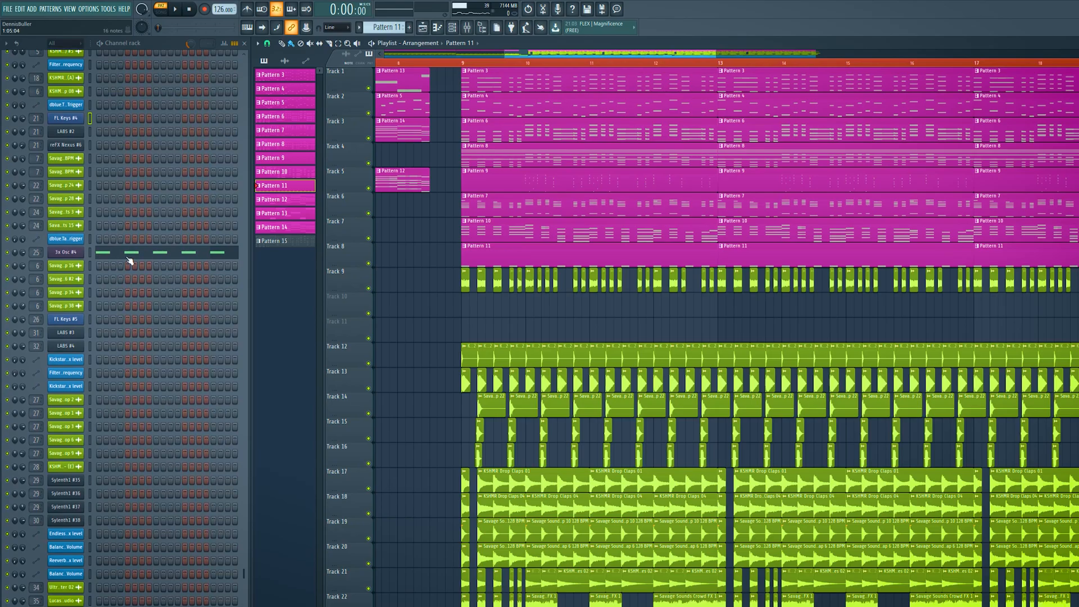
pyautogui.click(149, 256)
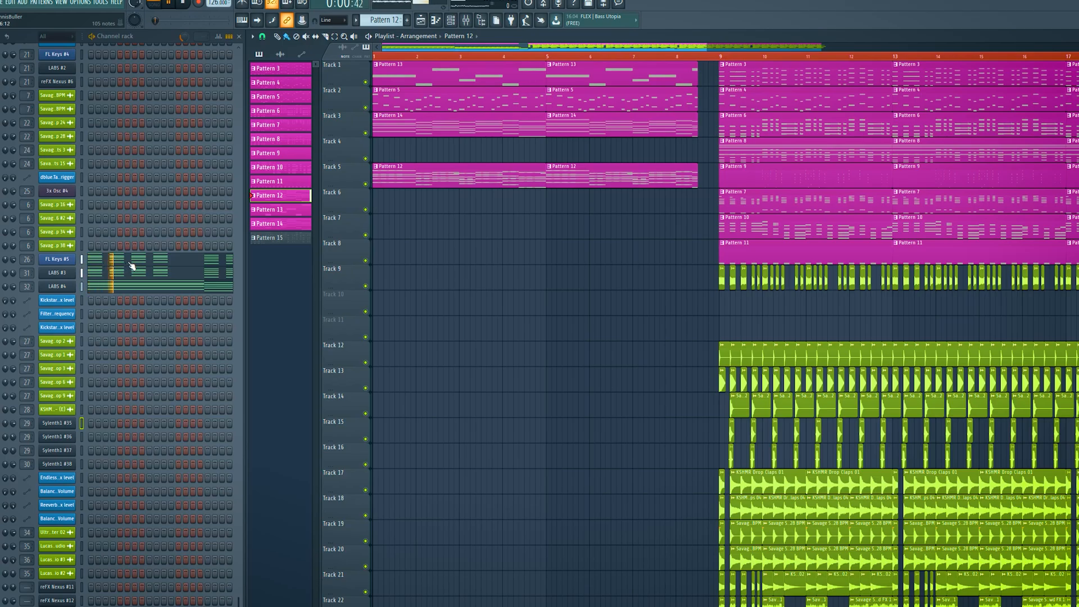
# Step: Examine the Pattern 12 build-up chords of FL Keys #5 and the sustained LABS #4 chords in the piano roll
pyautogui.click(338, 269)
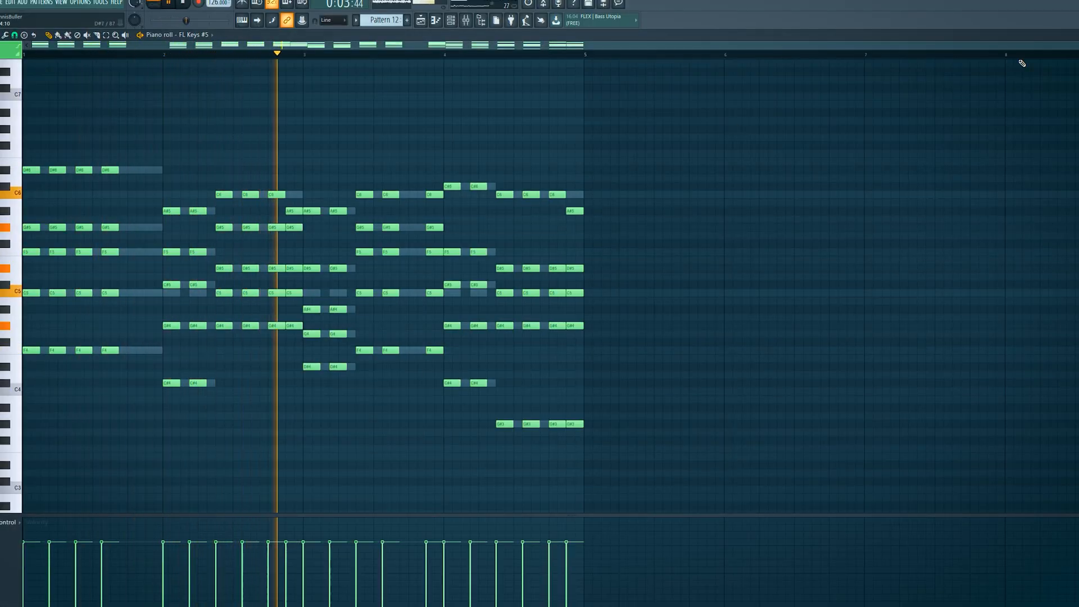
pyautogui.press('Escape')
pyautogui.click(205, 288)
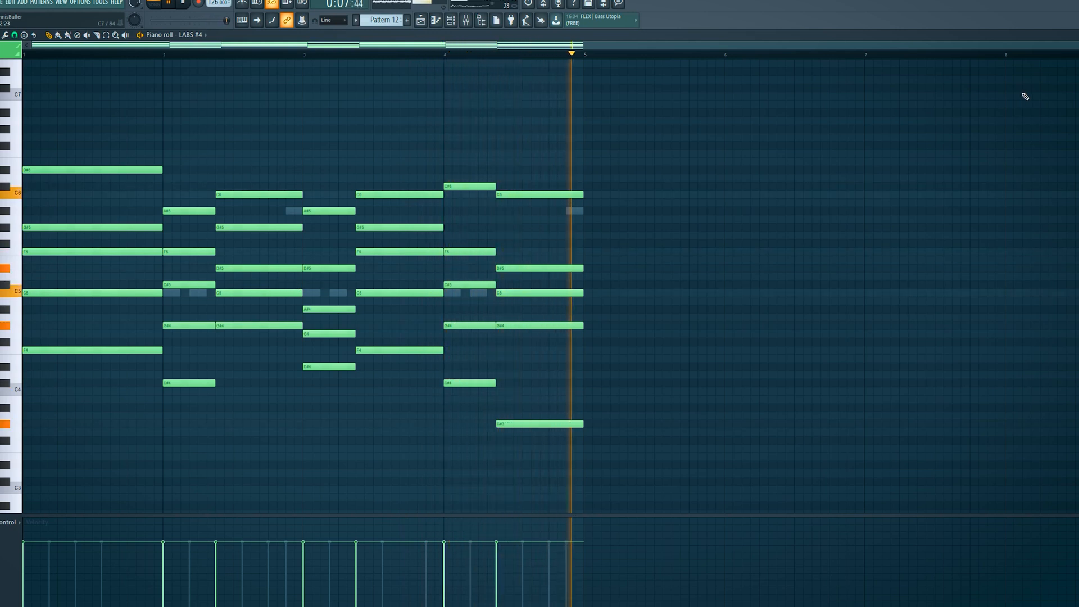
pyautogui.press('Escape')
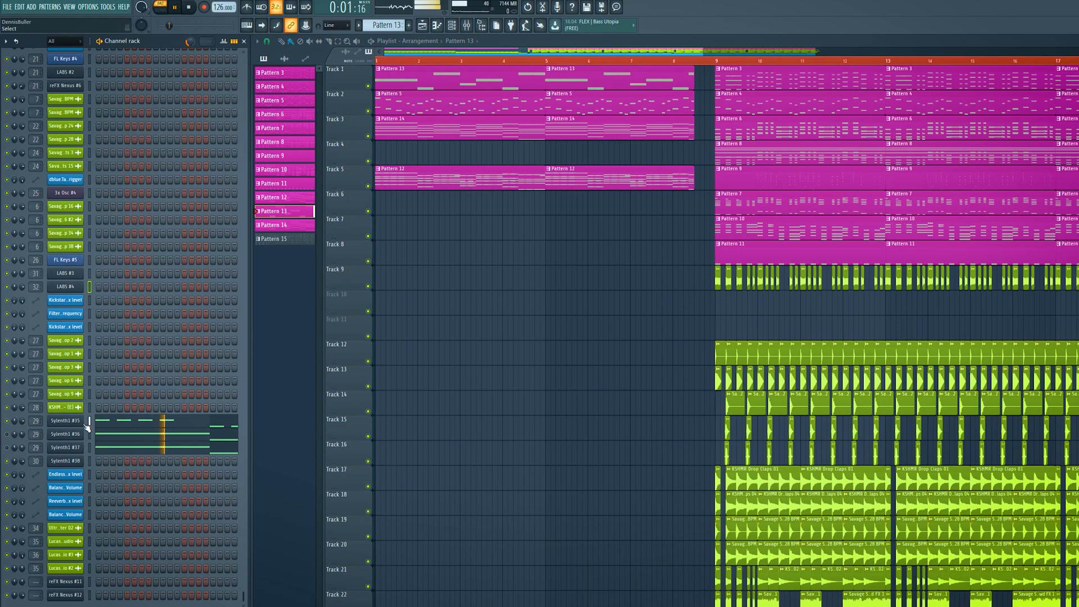
# Step: Review the build-up bass preset list in Sylenth1 #35, keep 083: Savage Sounds - Bass 20 selected, and close the plugin
pyautogui.click(77, 423)
pyautogui.click(580, 176)
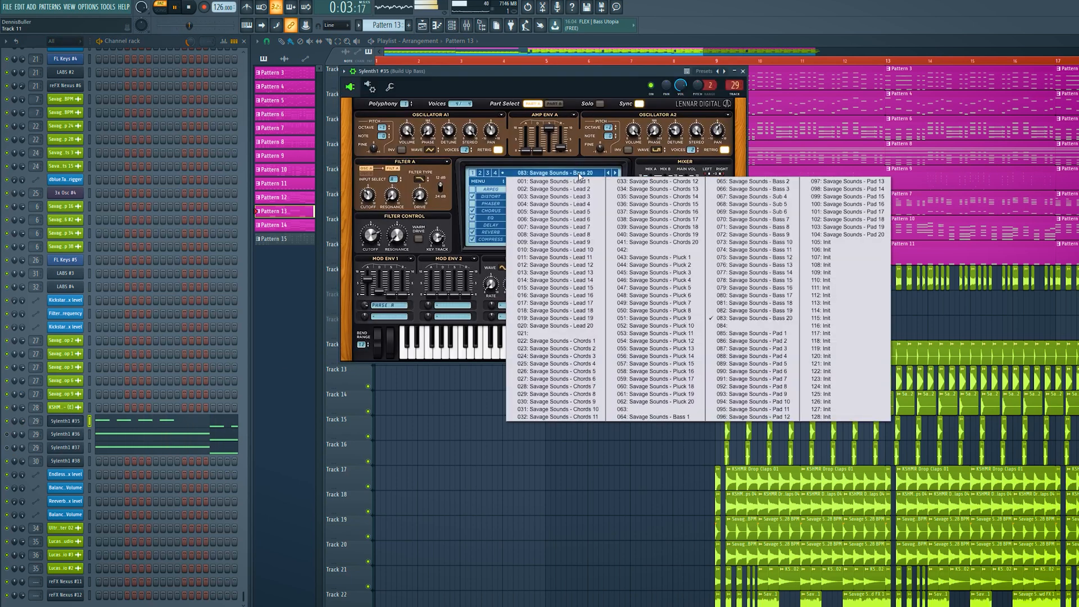
pyautogui.click(740, 319)
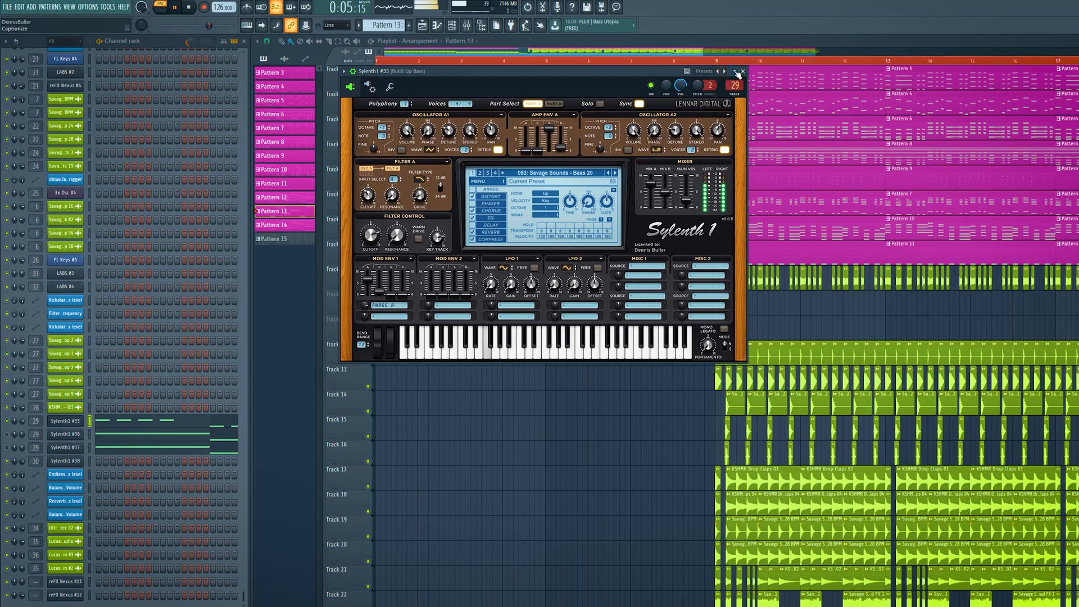
pyautogui.click(742, 72)
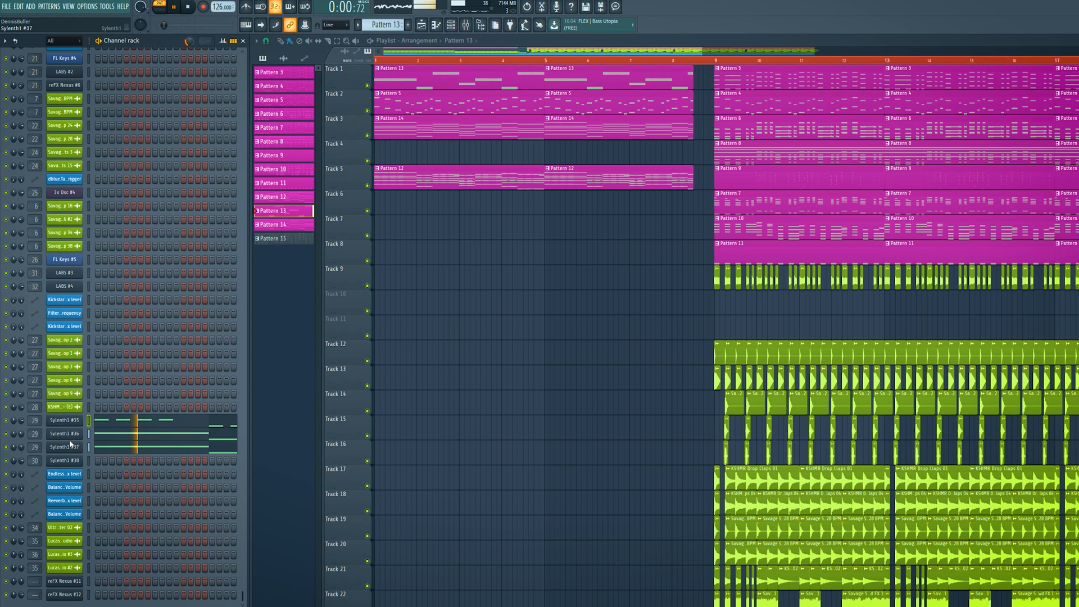
# Step: Examine the bass layer presets of Sylenth1 #36, Savage Sounds - Bass 17, and Sylenth1 #37, Savage Sounds - Bass 10
pyautogui.click(71, 436)
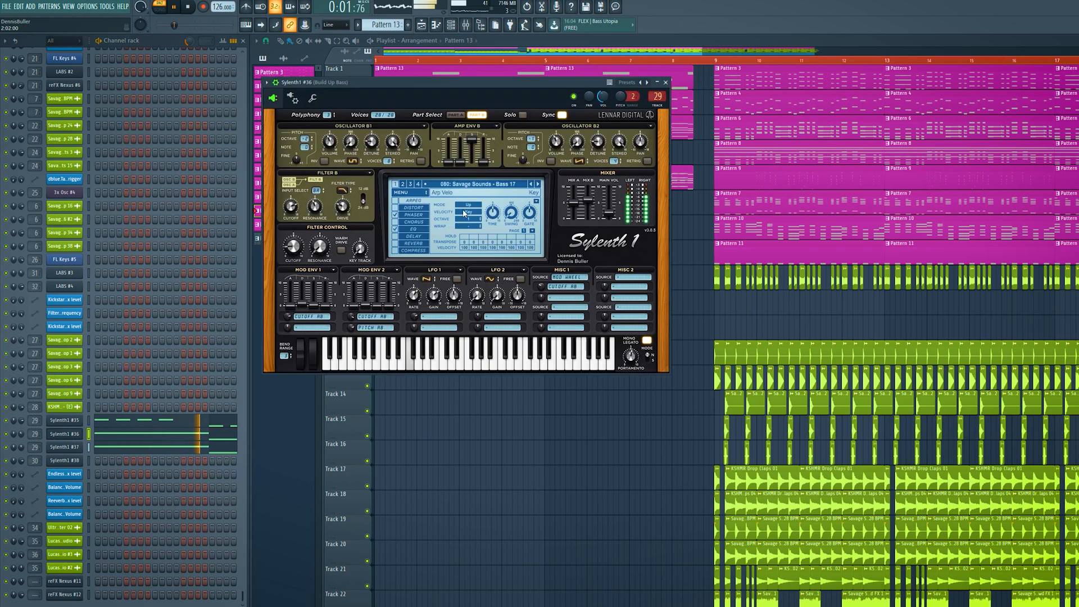
pyautogui.click(78, 448)
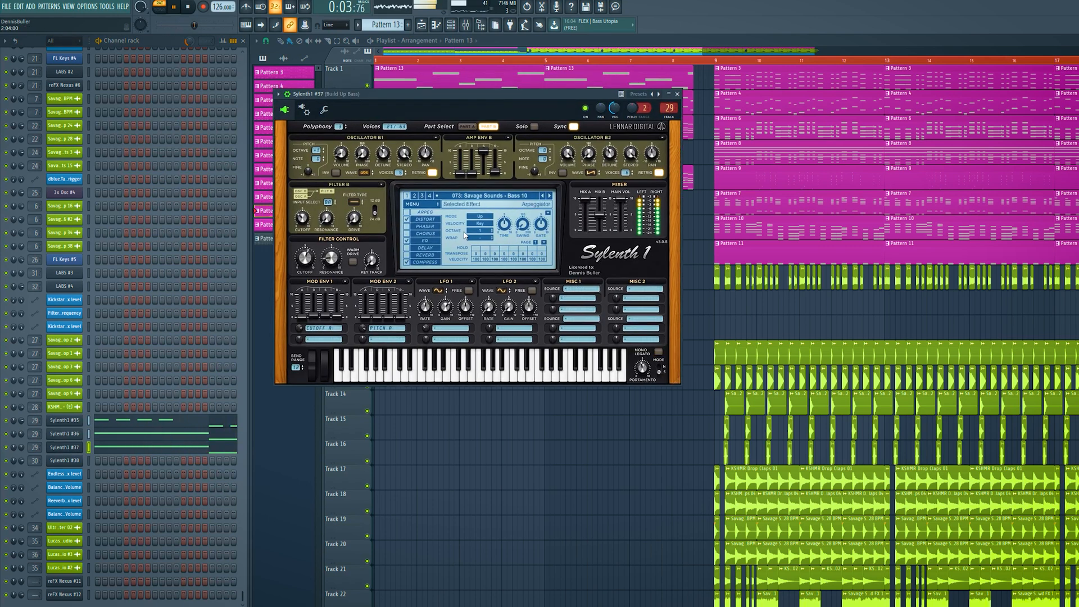
pyautogui.click(677, 94)
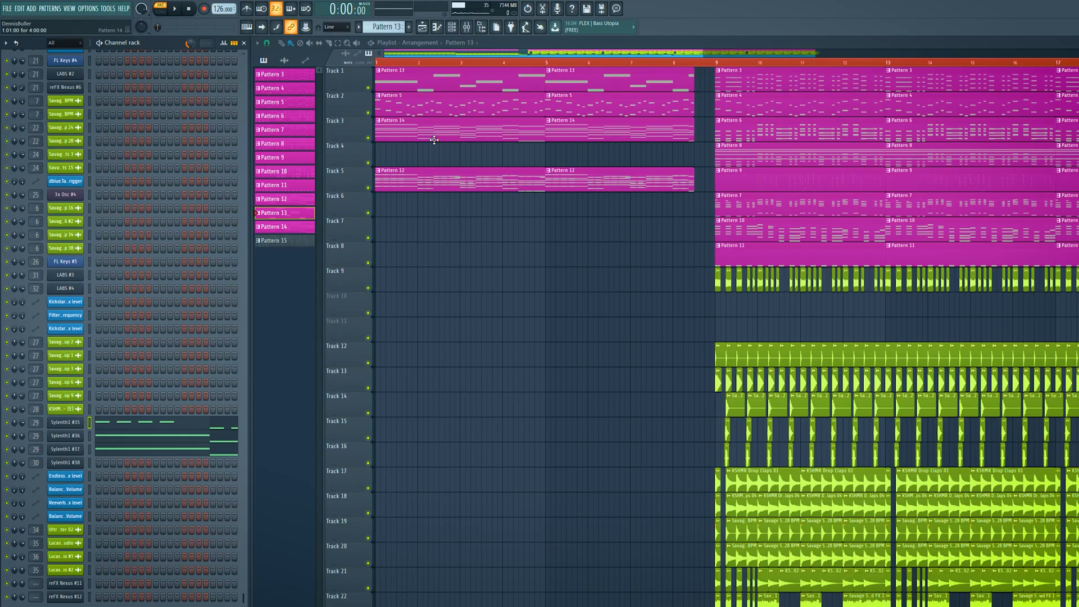
# Step: Open Pattern 14 and examine its Sylenth1 #38 build-up pad preset, Savage Sounds - Pad 1, and its notes
pyautogui.click(432, 130)
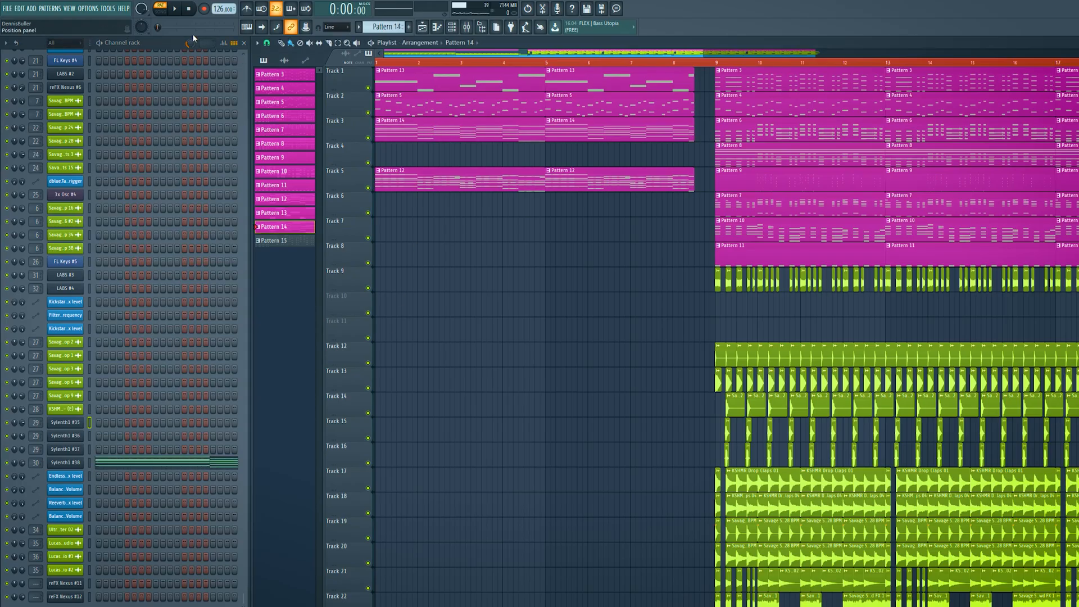
pyautogui.click(69, 466)
pyautogui.moveTo(299, 163); pyautogui.dragTo(645, 102)
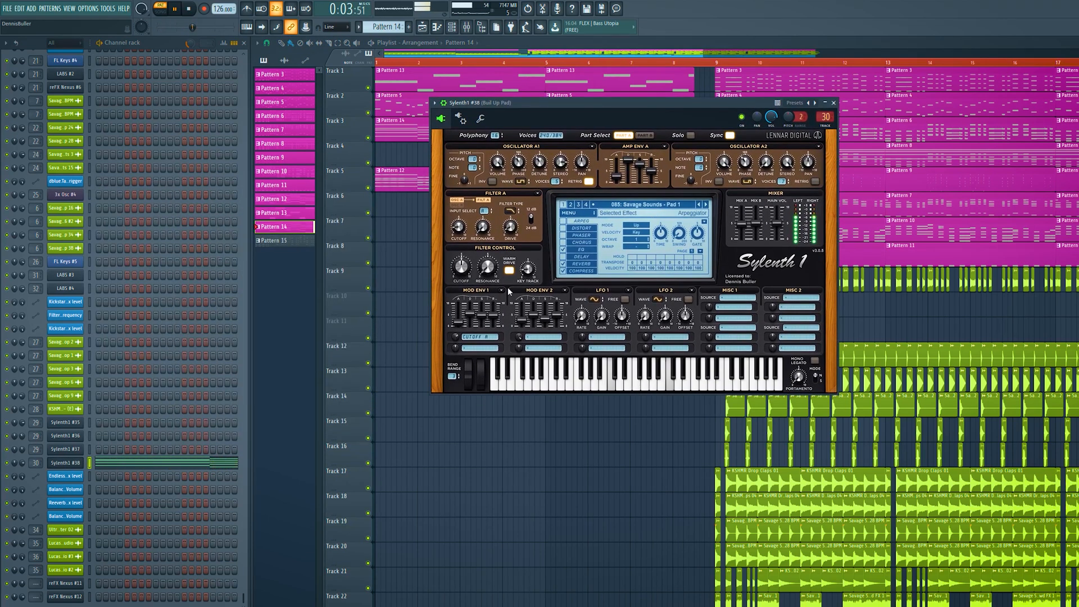
pyautogui.click(155, 465)
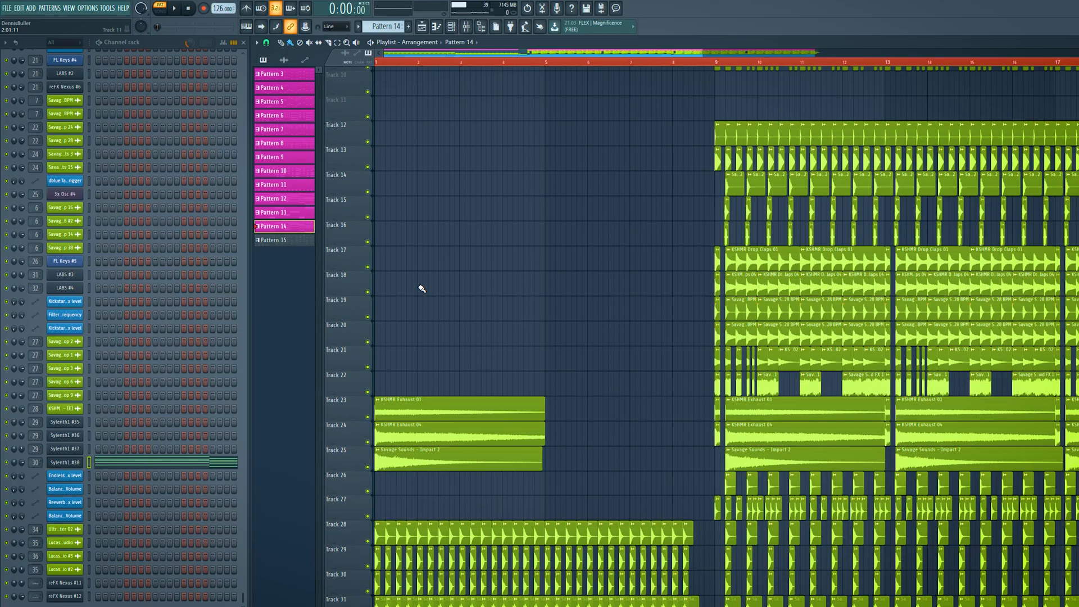
# Step: Solo playlist track 23 and add the crash and impact tracks 24 and 25 and drum track 28
pyautogui.scroll(-5, 419, 289)
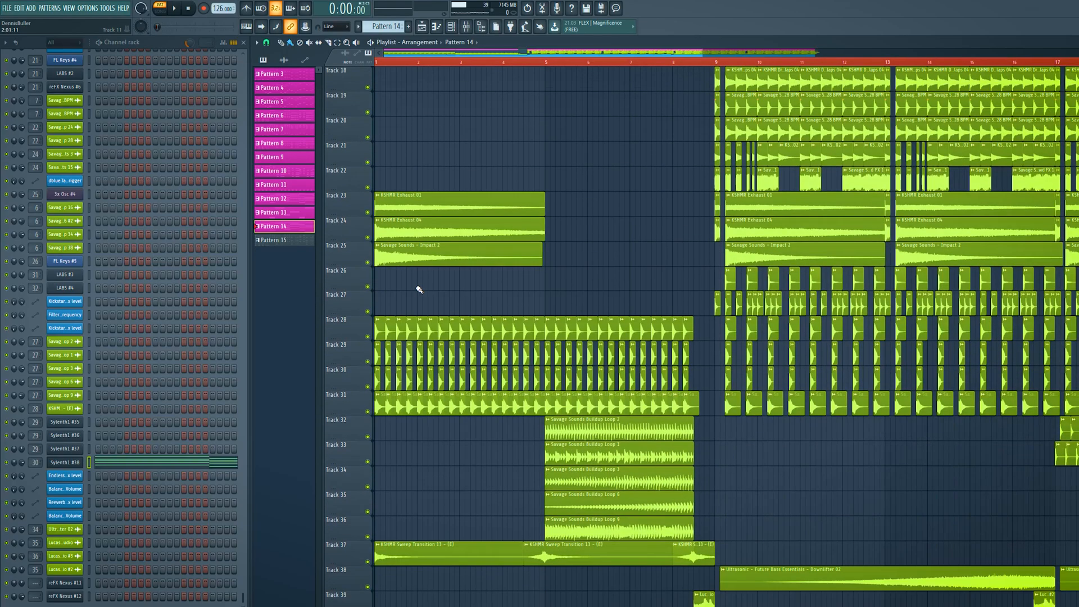
pyautogui.keyDown('ctrl'); pyautogui.click(368, 213); pyautogui.keyUp('ctrl')
pyautogui.click(368, 237)
pyautogui.click(368, 262)
pyautogui.click(368, 336)
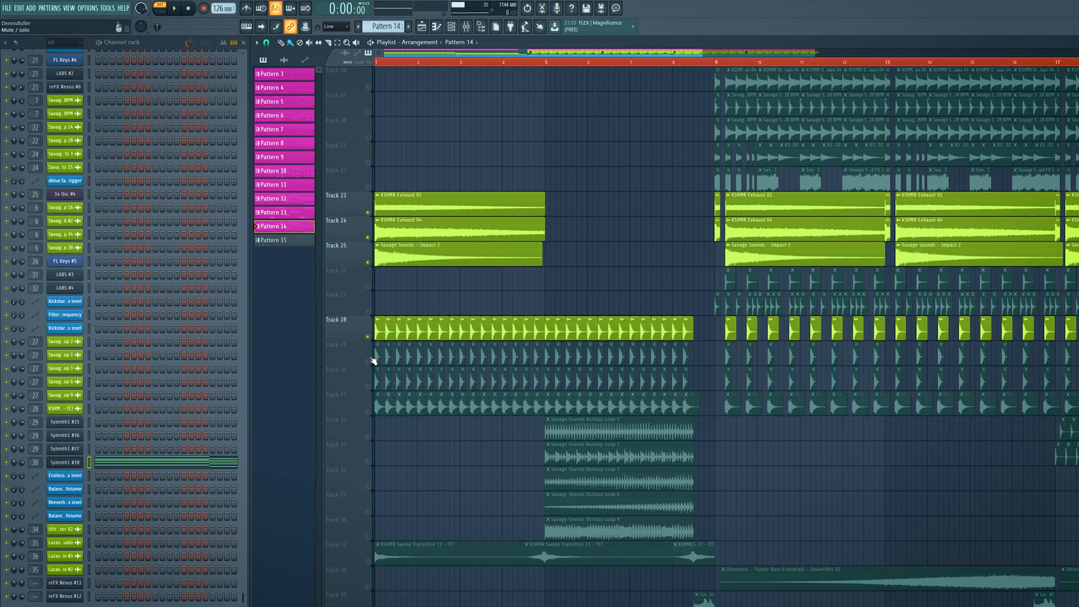
# Step: Unmute drum tracks 29 to 31, build-up loop tracks 32 to 36, sweep track 37 and track 39
pyautogui.click(368, 362)
pyautogui.click(368, 386)
pyautogui.click(368, 411)
pyautogui.click(368, 437)
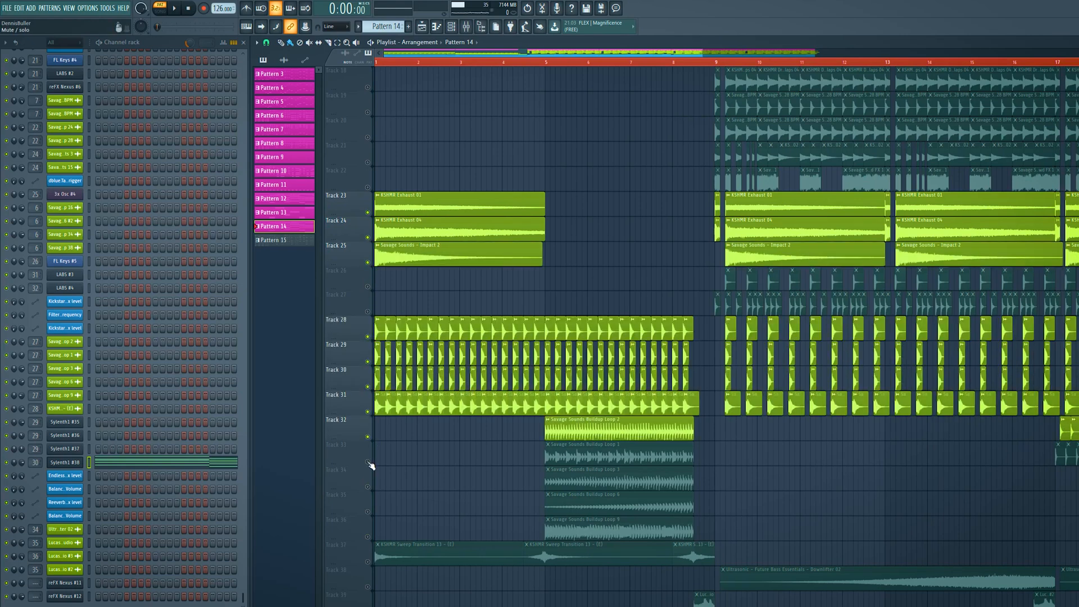
pyautogui.click(368, 462)
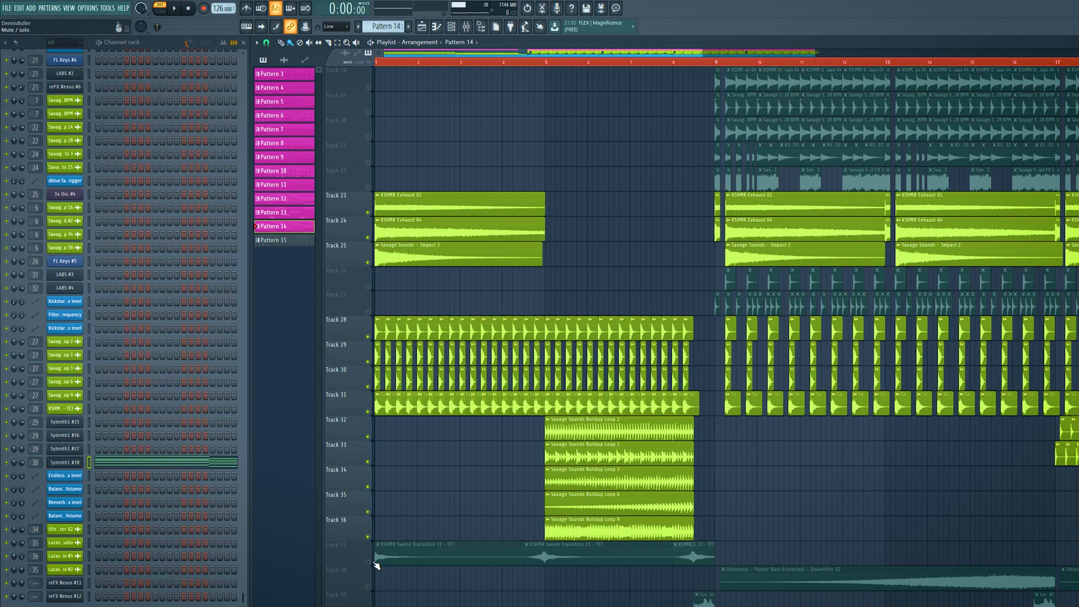
pyautogui.click(368, 562)
# Step: Play the soloed build-up drums, loops and sweeps in the playlist from the start
pyautogui.press('space')
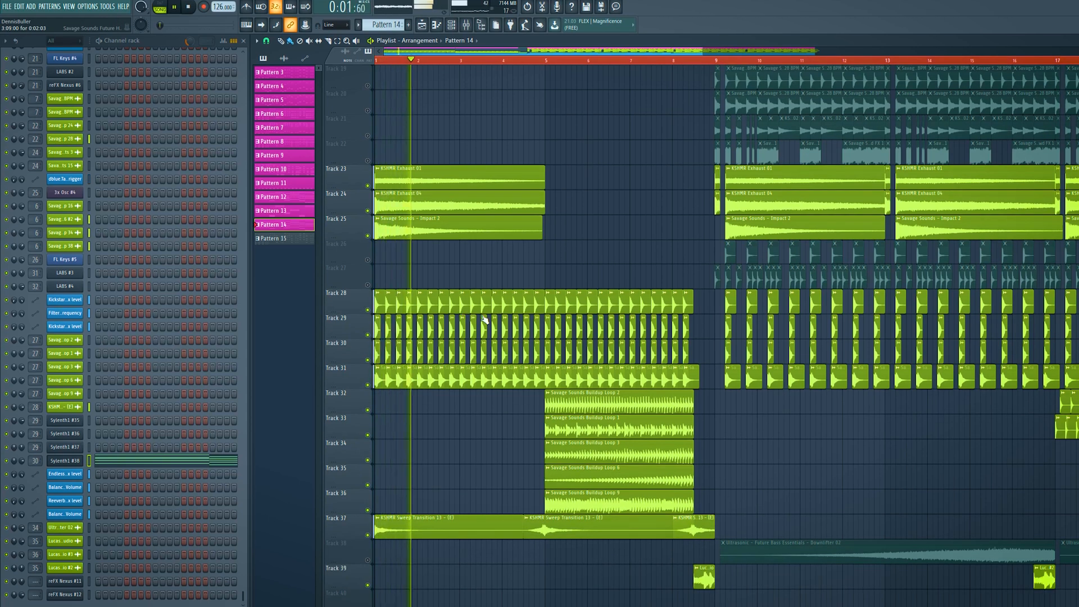
pyautogui.scroll(-4, 501, 325)
pyautogui.scroll(3, 505, 326)
pyautogui.scroll(1, 504, 326)
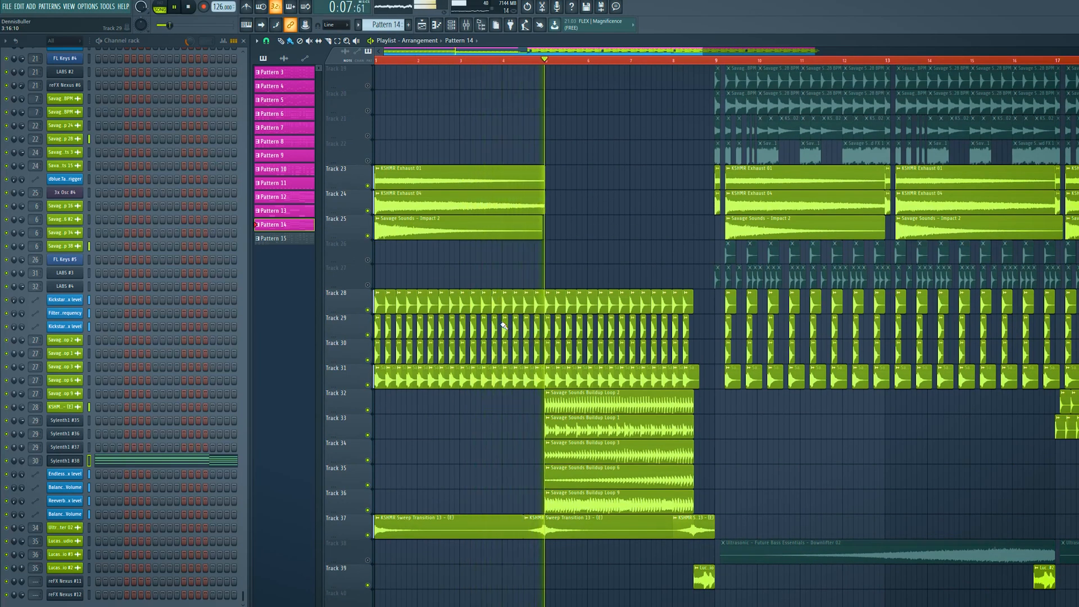
pyautogui.scroll(-1, 615, 420)
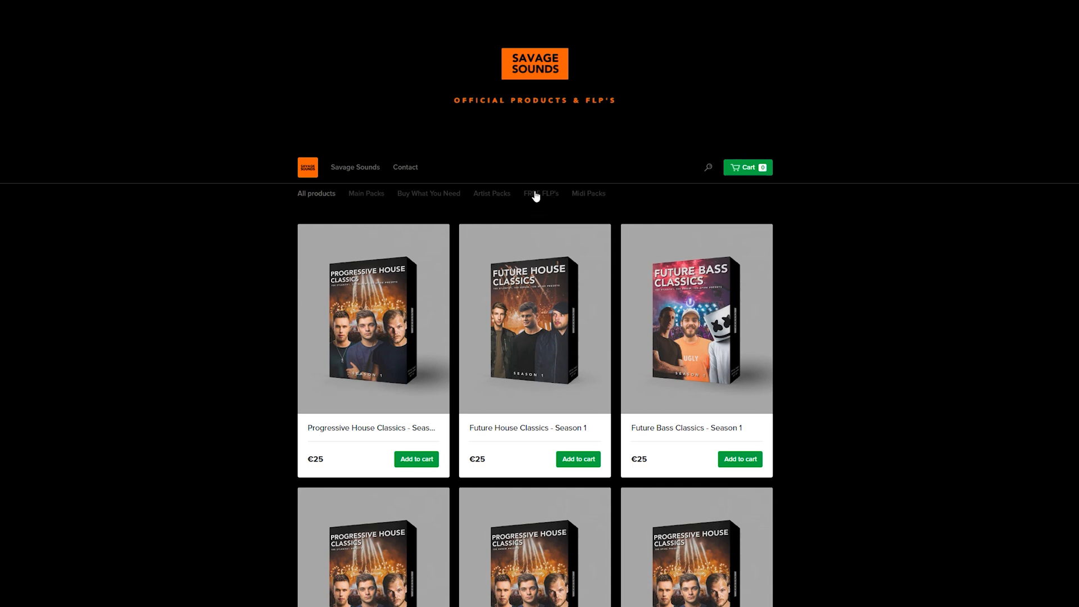
# Step: In the Savage Sounds web shop, open the Future House Classics - Season 1 product page and read its description
pyautogui.scroll(-2, 523, 213)
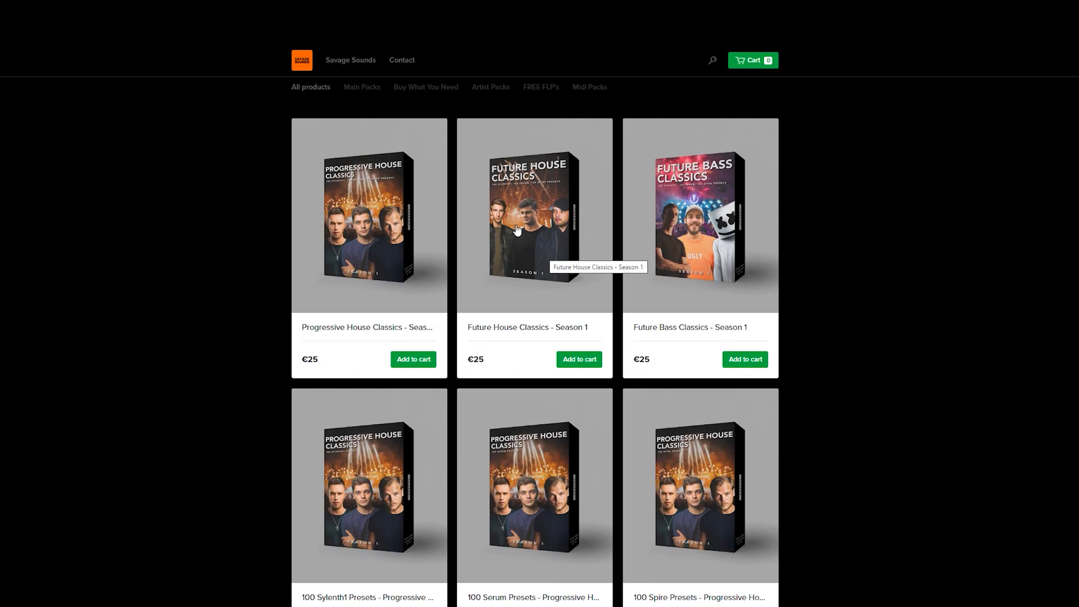
pyautogui.click(548, 197)
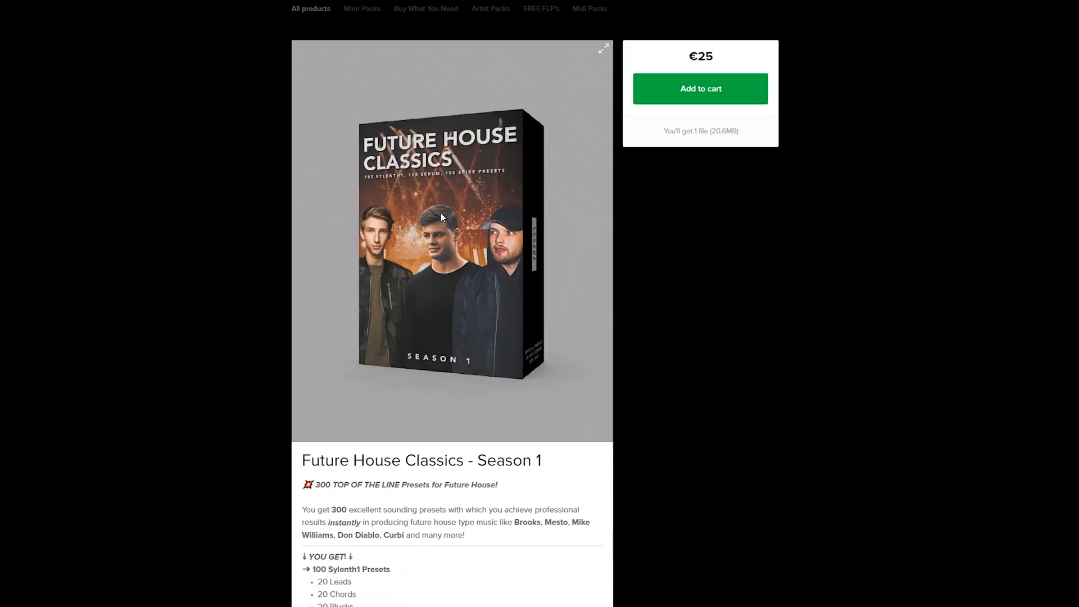
pyautogui.scroll(-5, 441, 217)
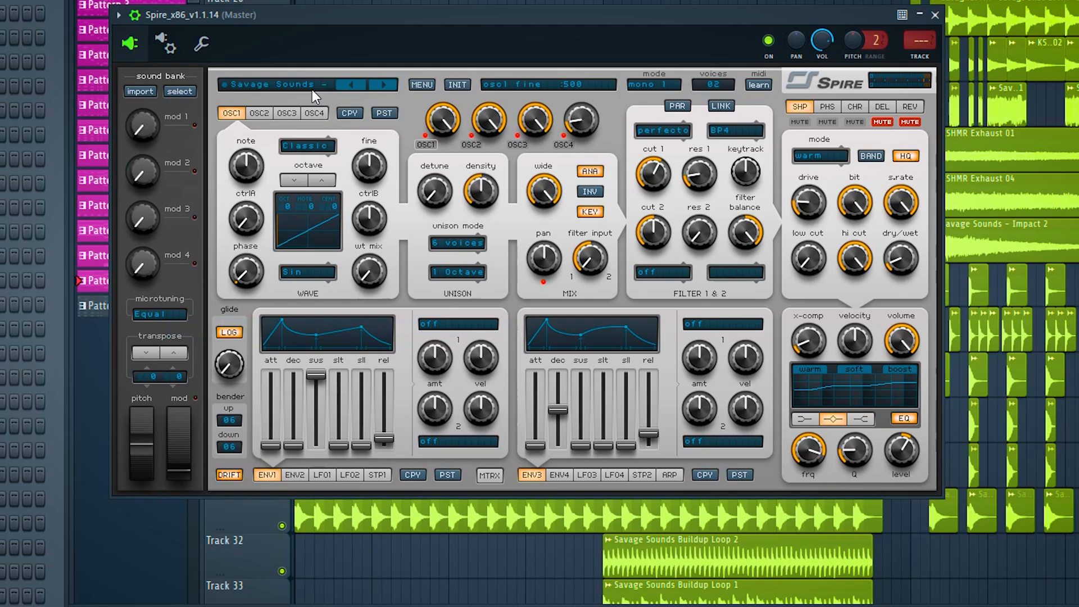
# Step: In FL Studio, display the list of Savage Sounds presets in the Spire plugin
pyautogui.click(309, 84)
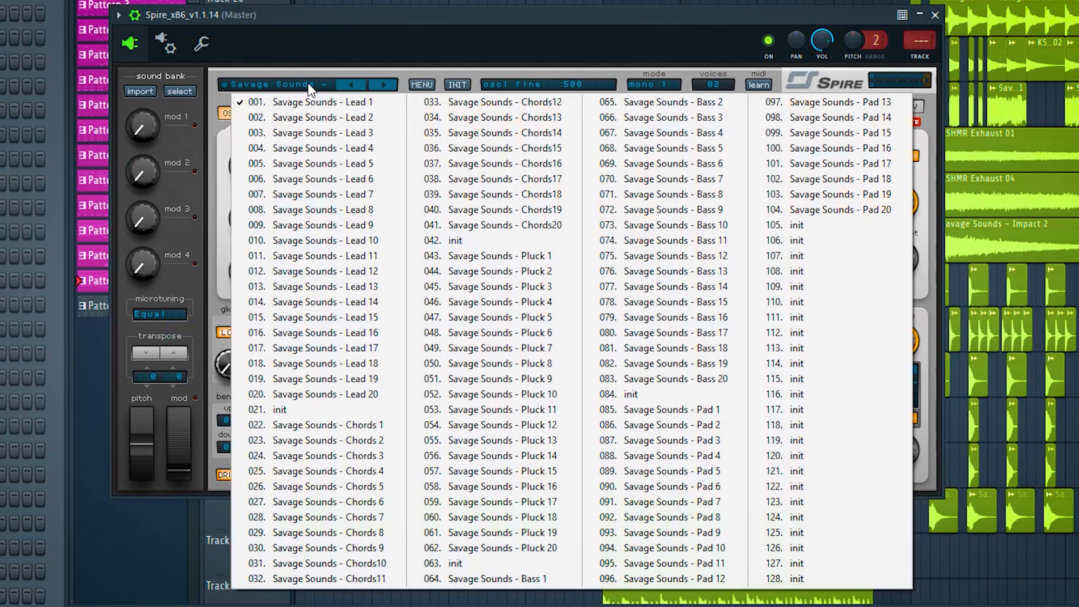